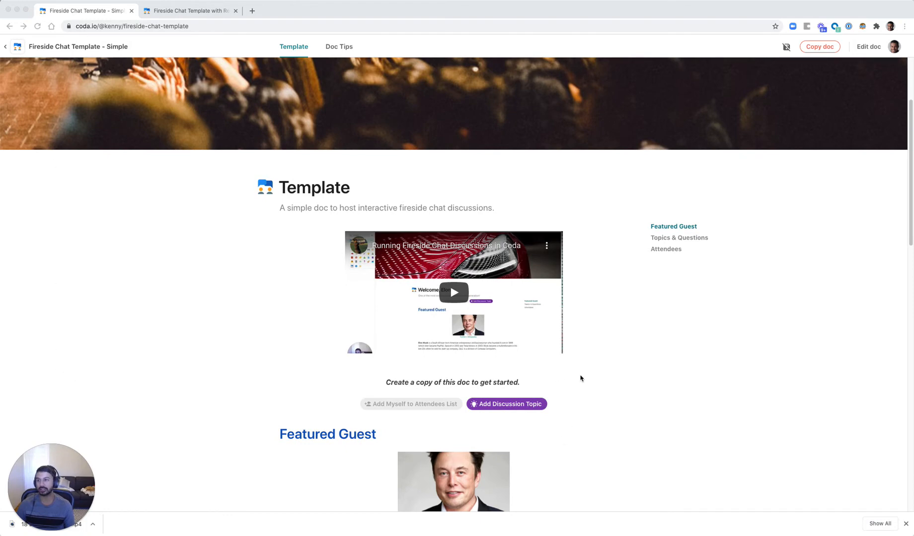
- Look through the simple fireside chat template's featured guest section and its topics and questions table
scroll(334, 312, "down", 10)
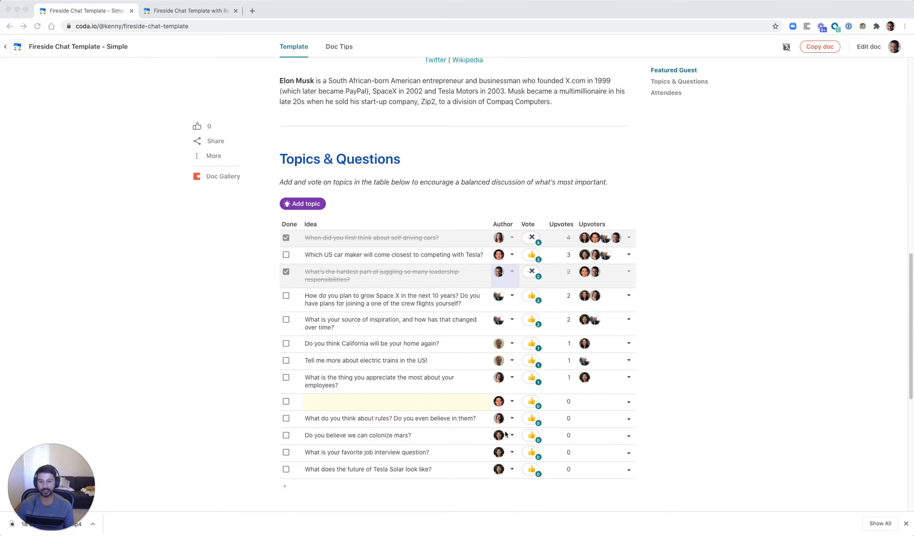
scroll(232, 380, "up", 2)
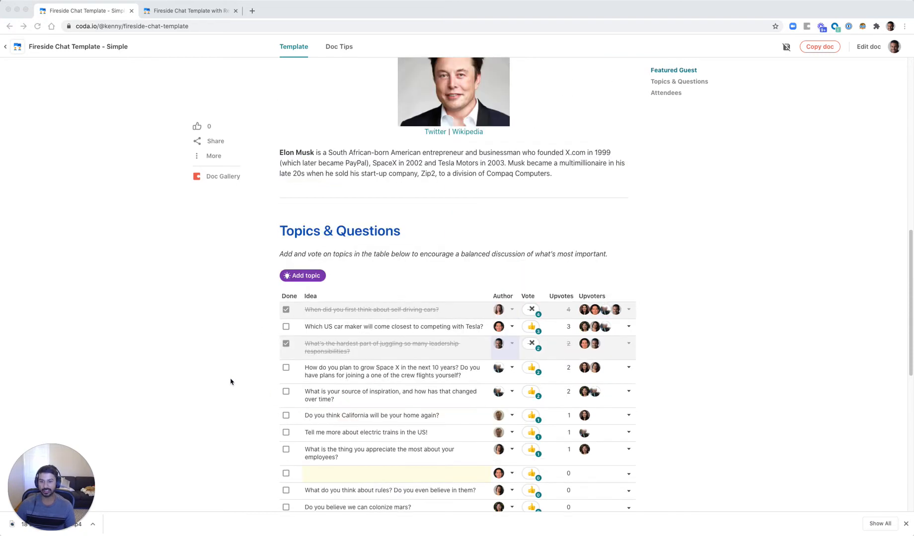
scroll(235, 380, "up", 2)
scroll(234, 380, "up", 5)
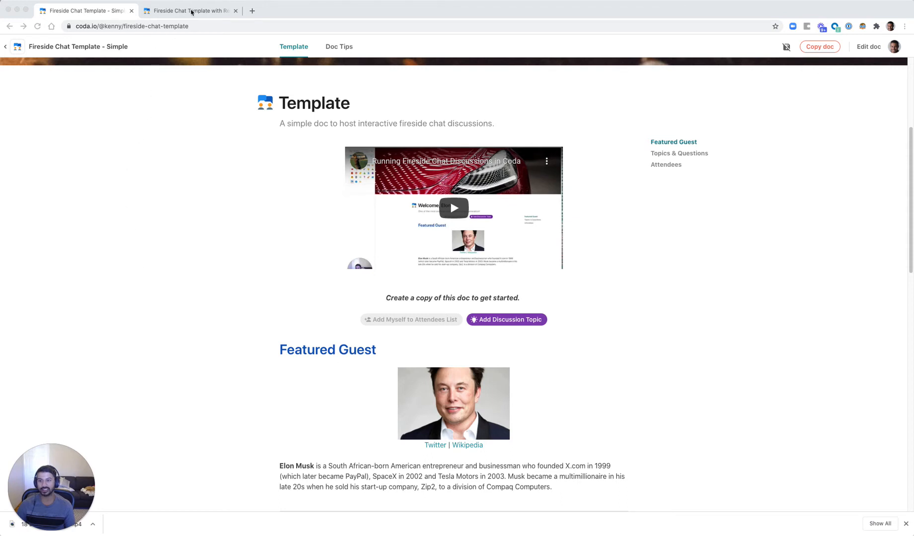
- Switch to the template with registrations and reminders and review its featured guest, topics and attendees sections
left_click(191, 12)
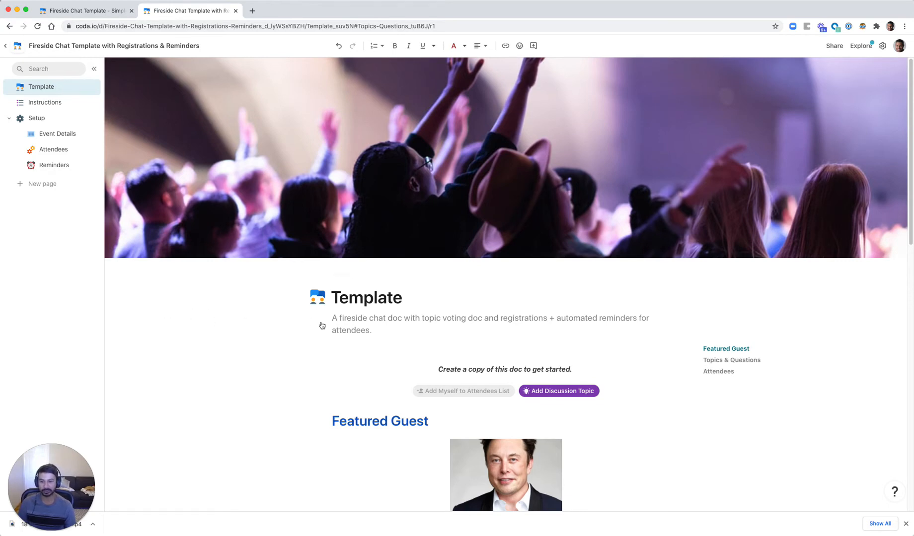
scroll(243, 308, "down", 4)
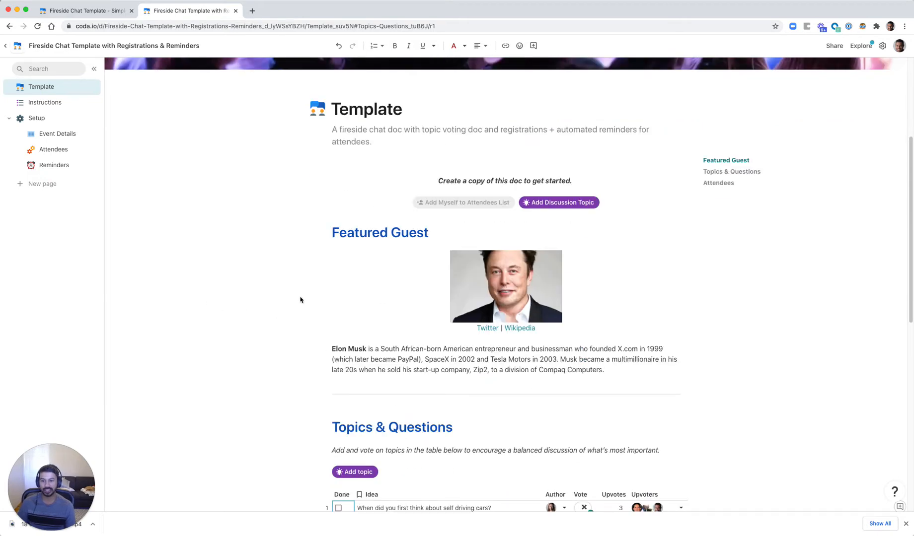
scroll(296, 305, "down", 2)
scroll(276, 301, "down", 2)
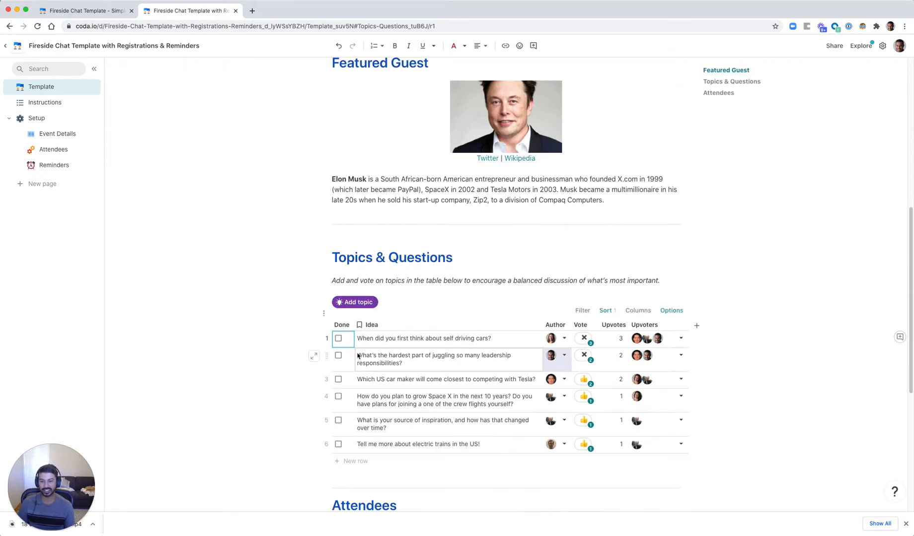
scroll(357, 348, "down", 1)
scroll(476, 165, "up", 4)
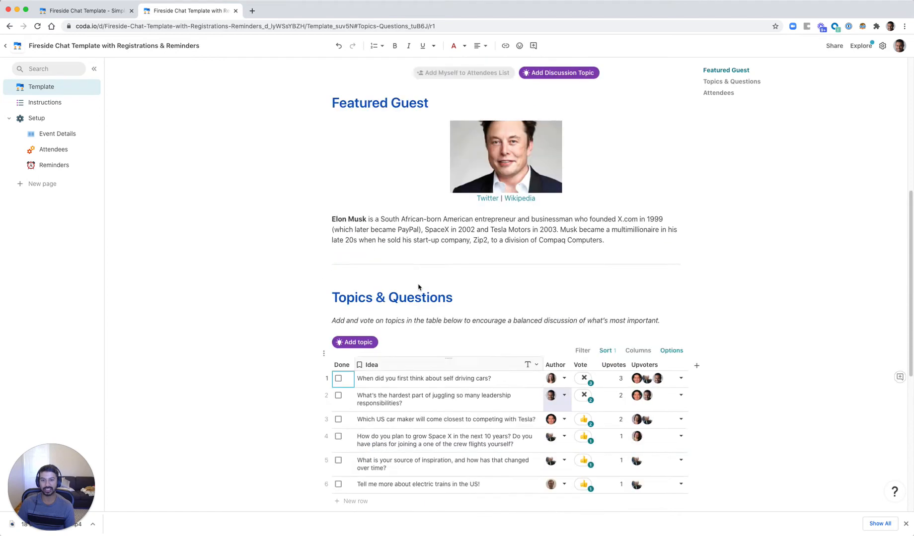
scroll(420, 388, "down", 6)
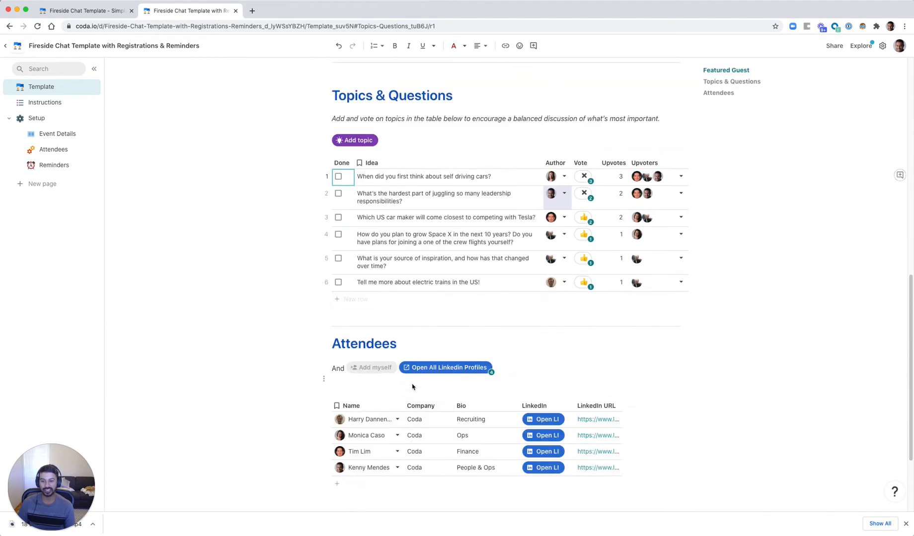
scroll(245, 396, "up", 4)
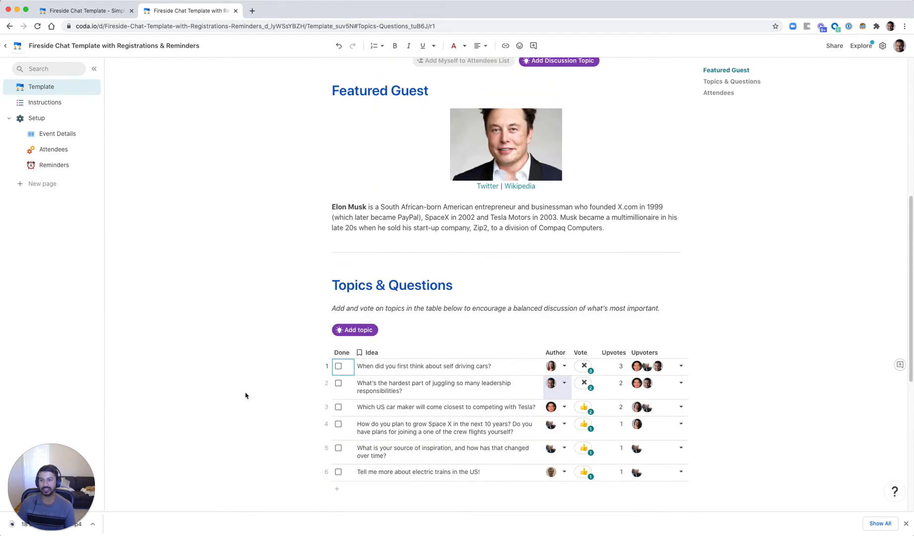
scroll(149, 199, "up", 2)
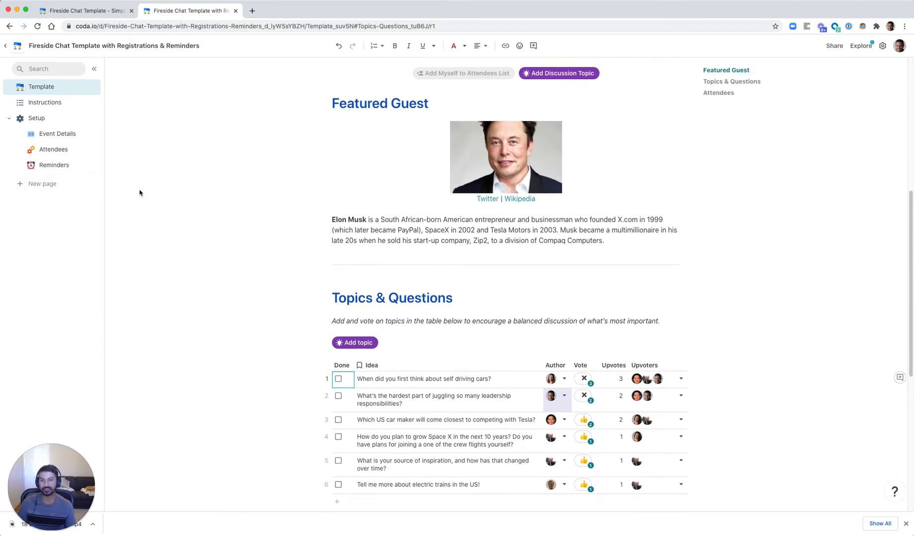
- Open the Event Details setup page and inspect the speaker, host, Zoom URL, doc link and calendar fields
left_click(35, 120)
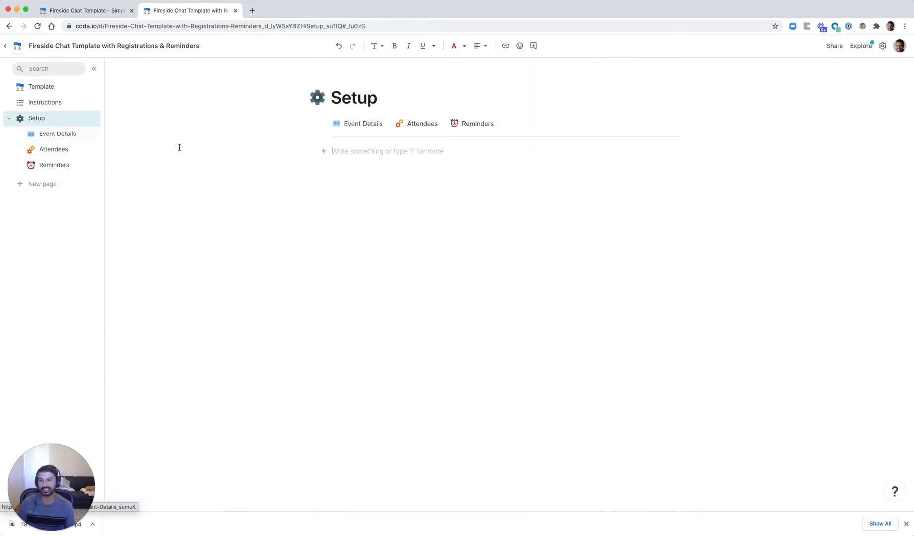
left_click(57, 138)
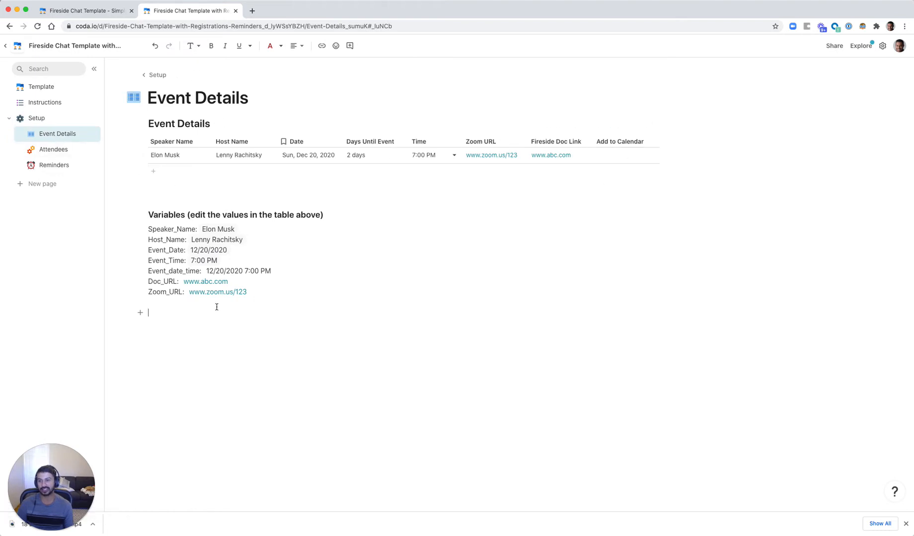
left_click(169, 162)
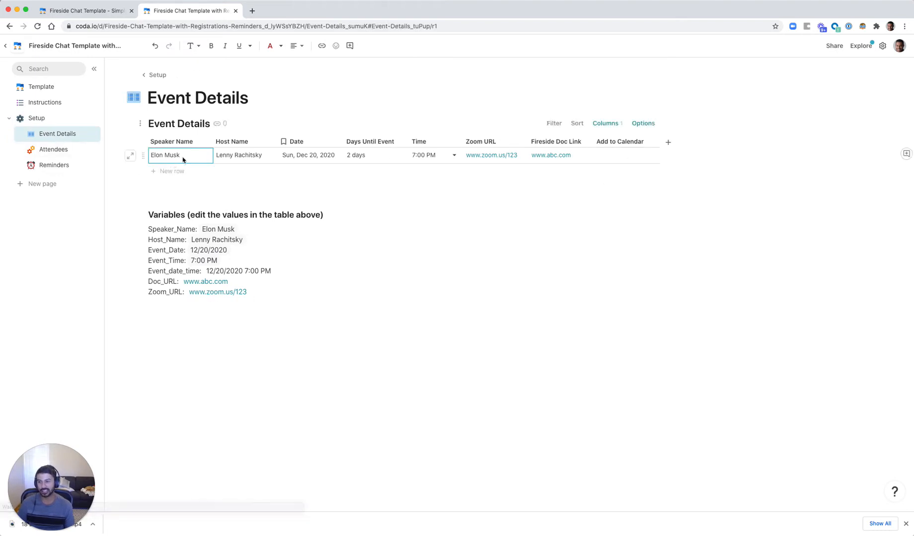
left_click(244, 163)
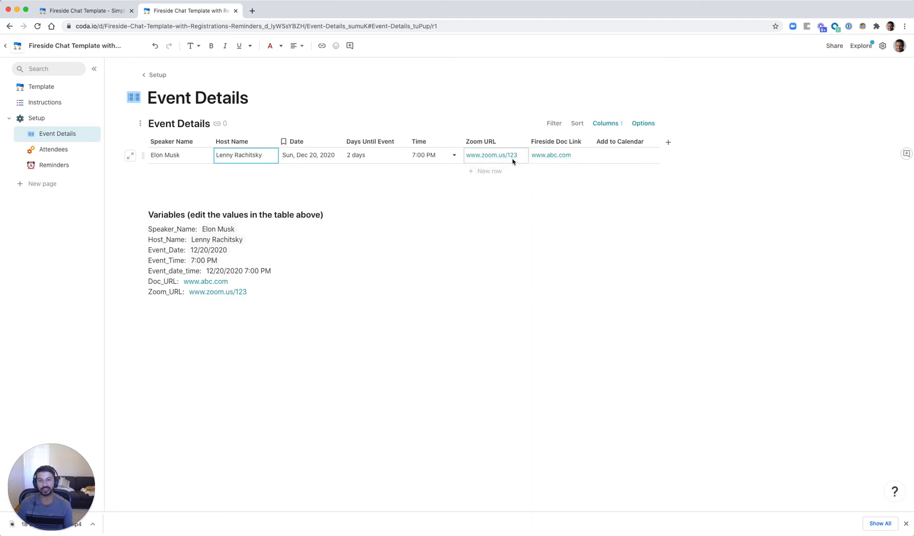
mouse_move(503, 159)
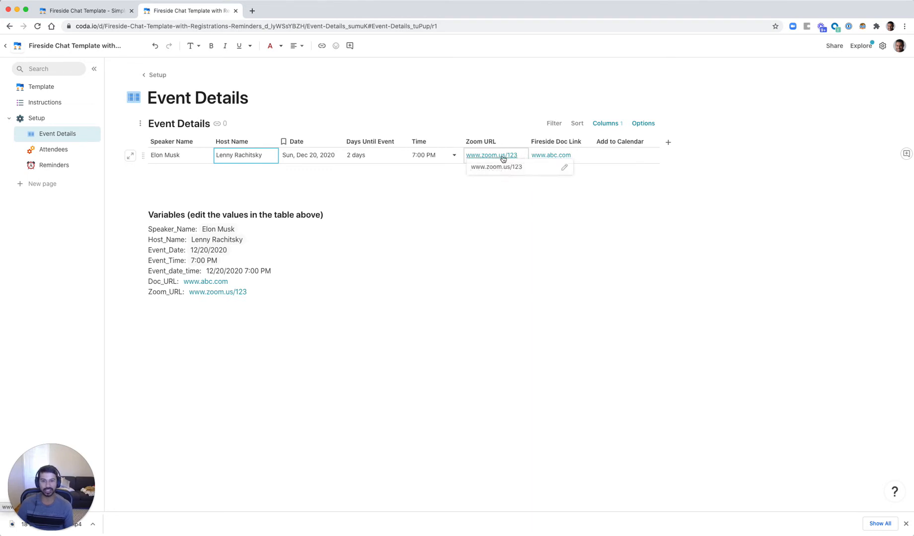
mouse_move(547, 157)
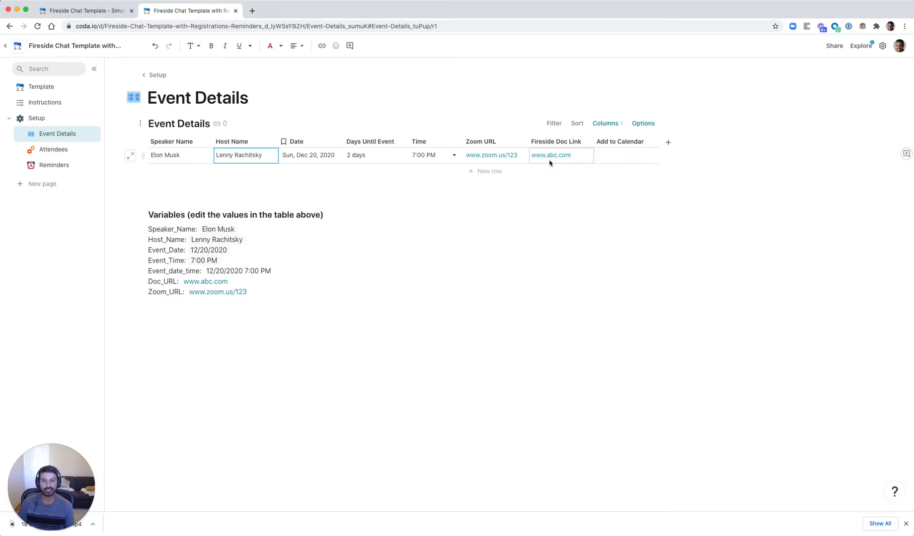
left_click(565, 161)
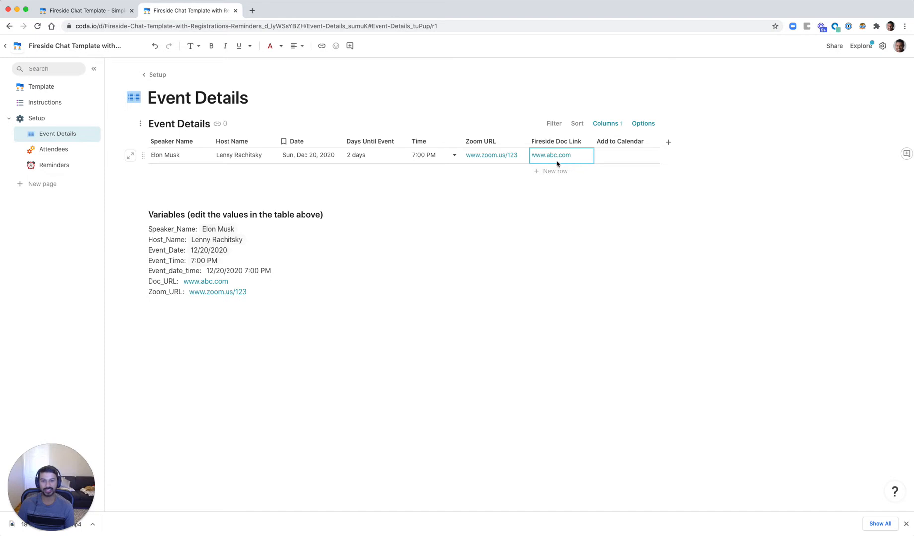
left_click(623, 157)
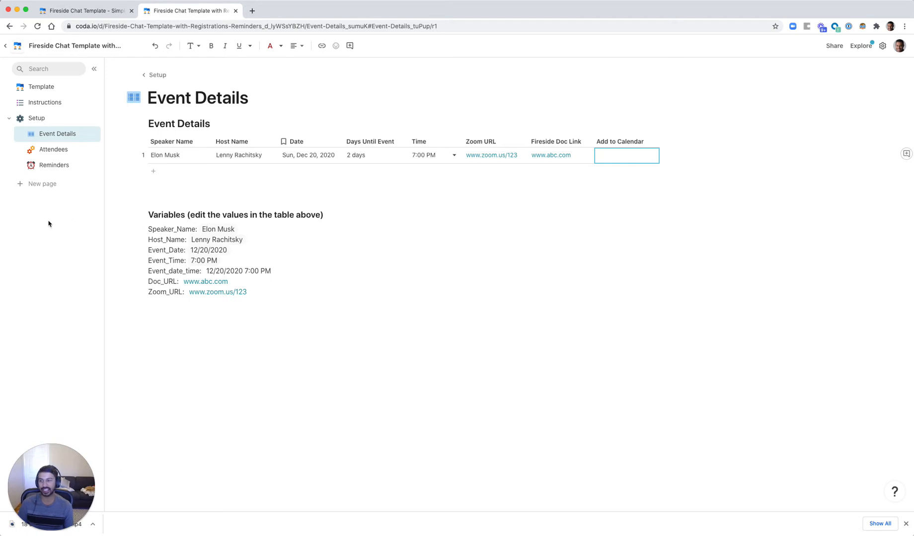
- On the Attendees setup page, add the line "Number of Attendees:" above the table with the formula Attendees.Count()
left_click(56, 153)
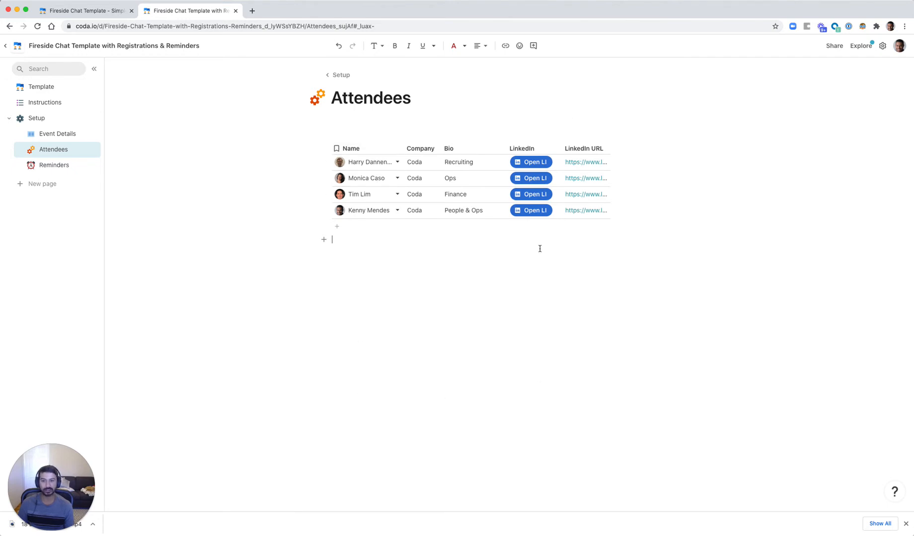
left_click(284, 168)
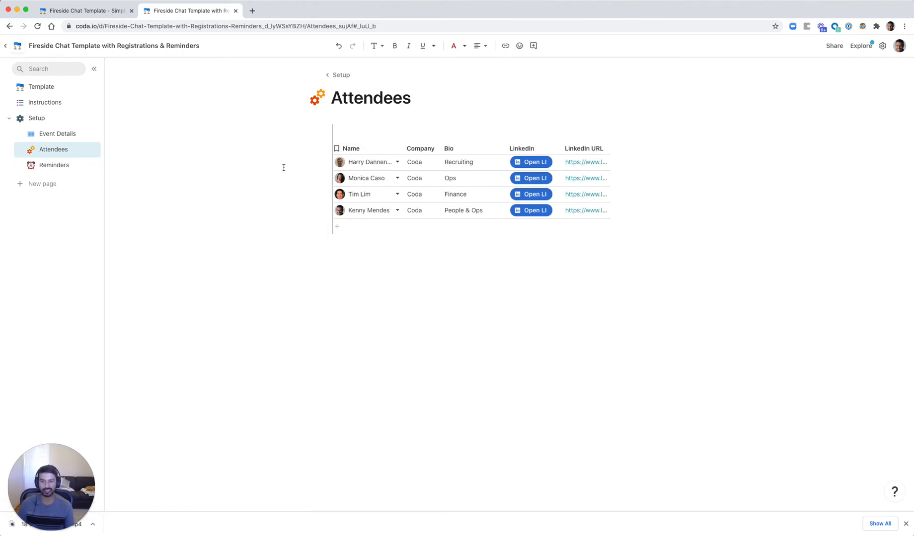
key("Return")
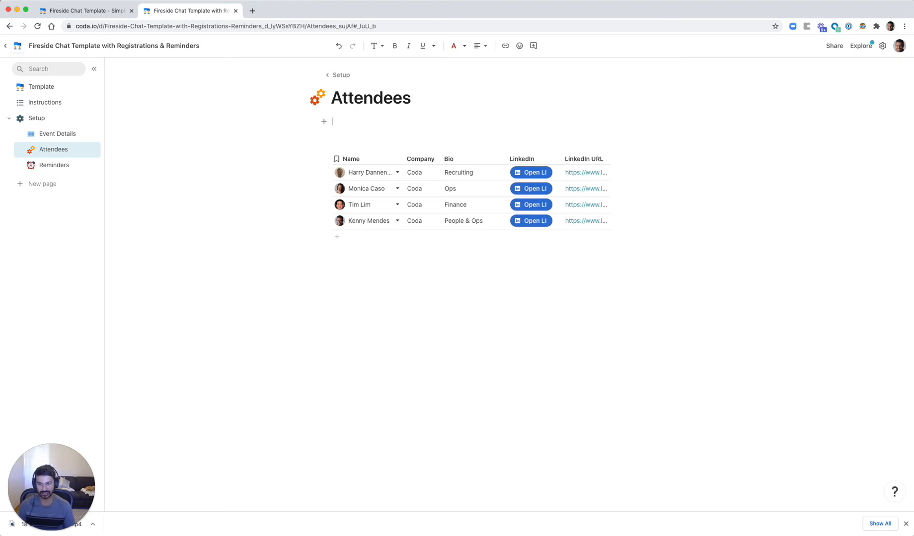
type("Num")
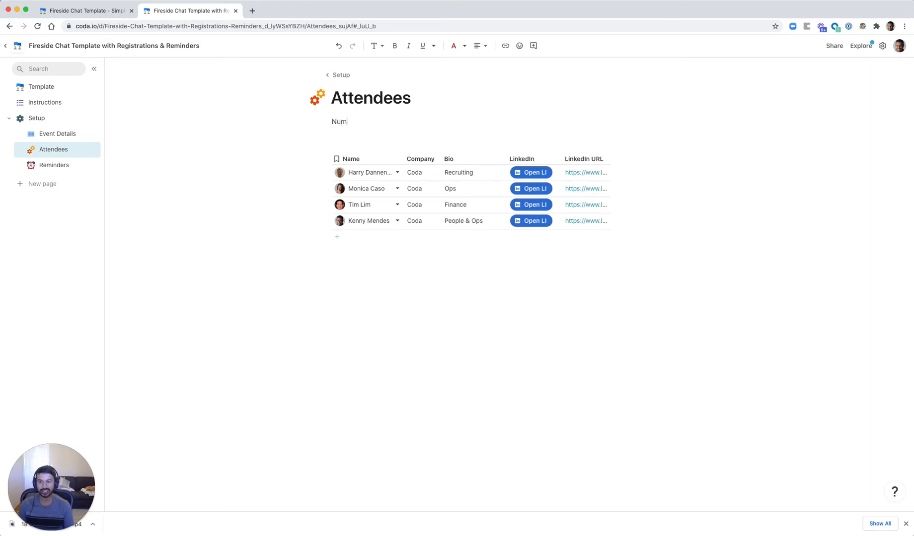
type("ber of Attendees: =Attendees.")
type("Count()")
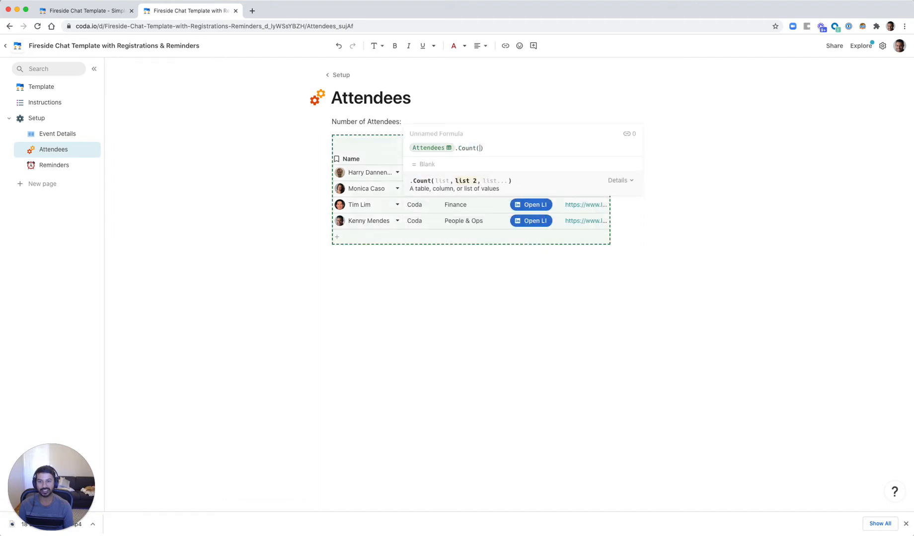
key("Return")
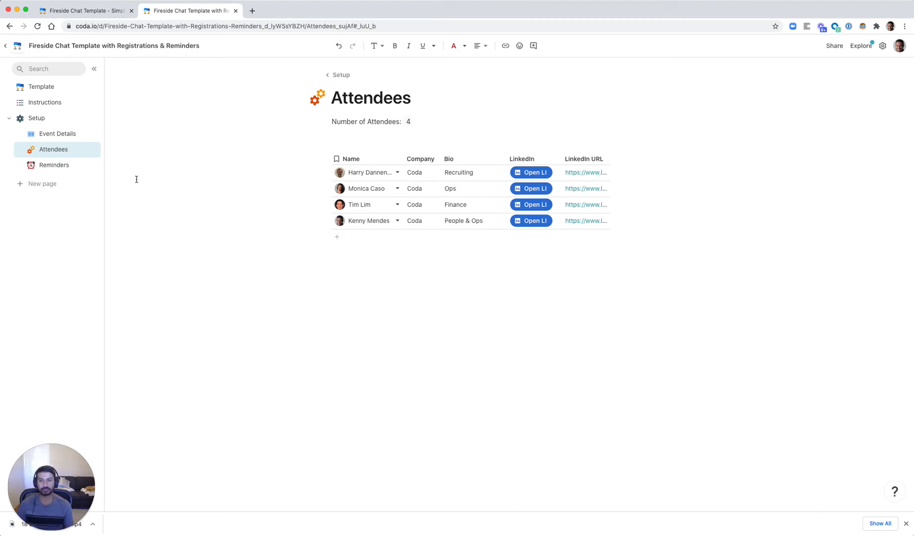
- Open the Reminders setup page and read the pack instructions for setting up e-mail reminders
left_click(48, 165)
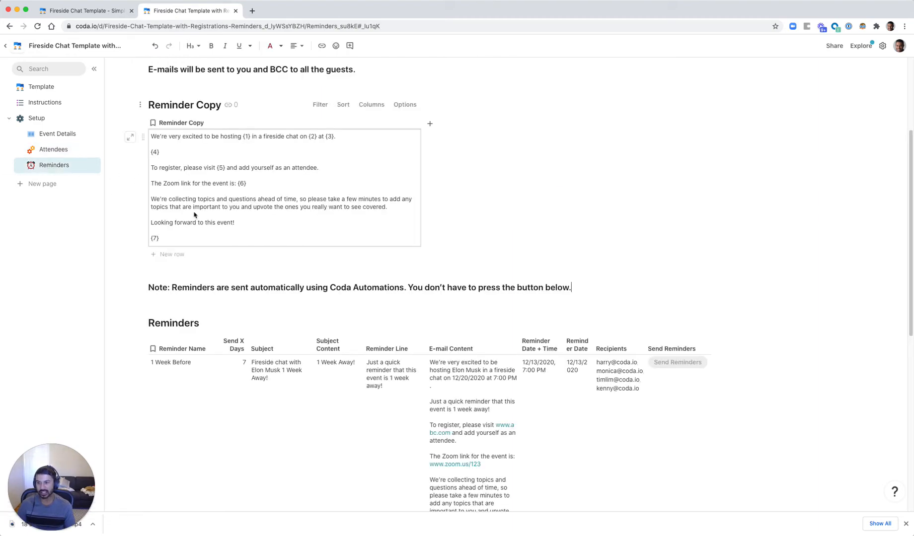
scroll(342, 226, "up", 5)
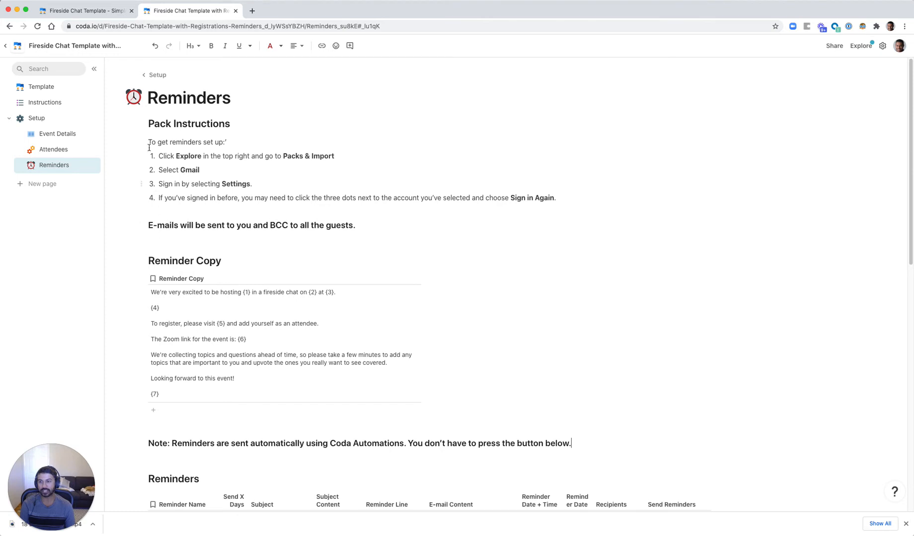
scroll(158, 160, "down", 1)
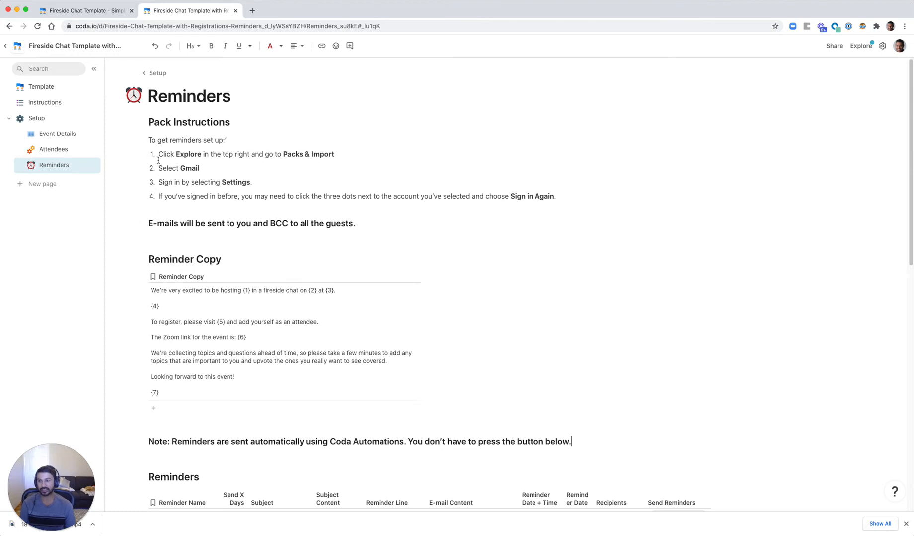
left_click(225, 172)
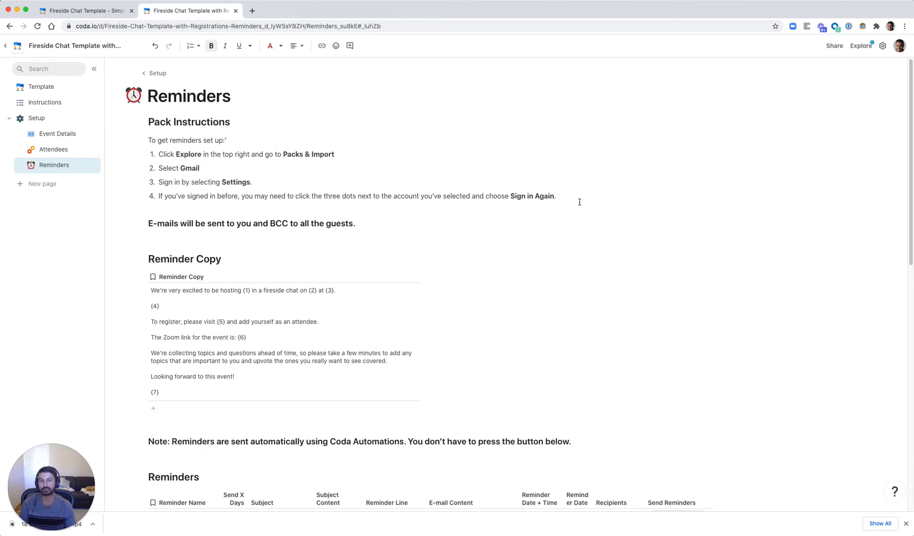
left_click(739, 121)
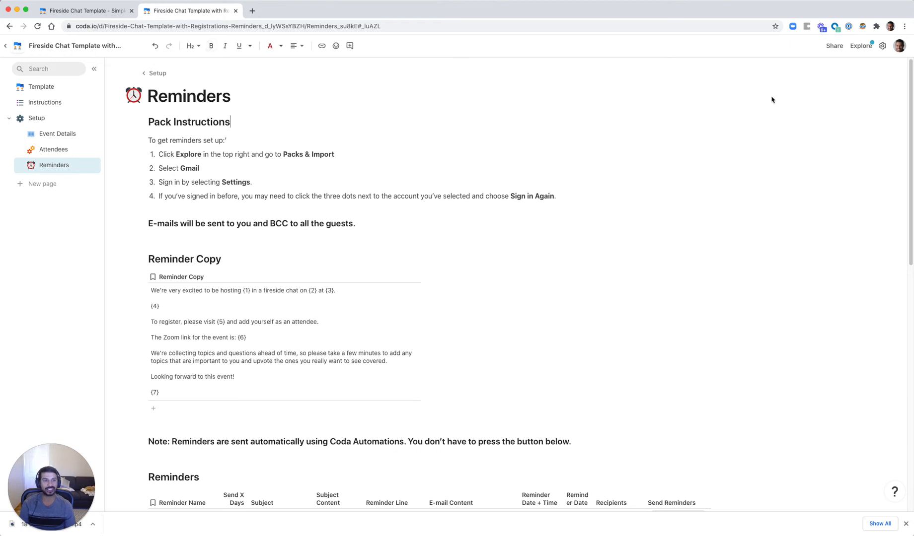
- Check the Gmail pack's settings for the private account's sign-in-again option, leaving the Explore view closed
left_click(860, 46)
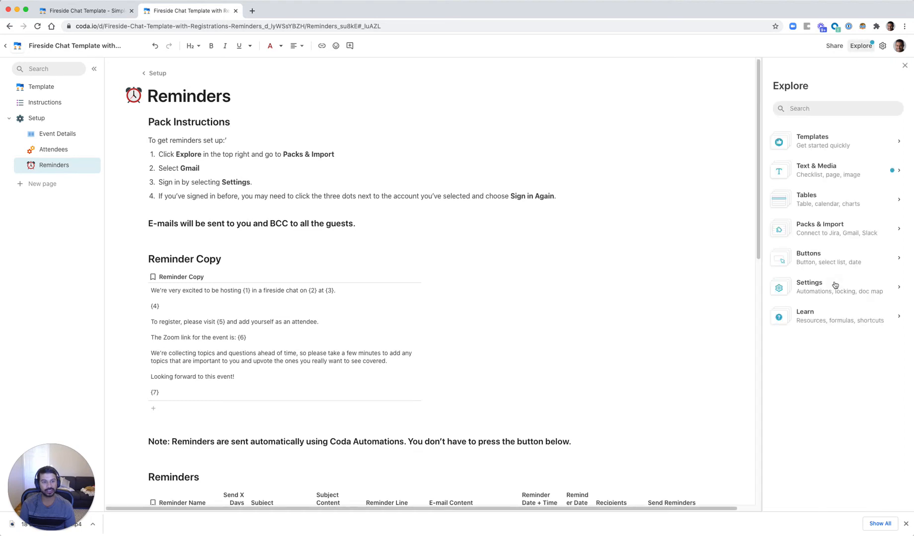
left_click(818, 234)
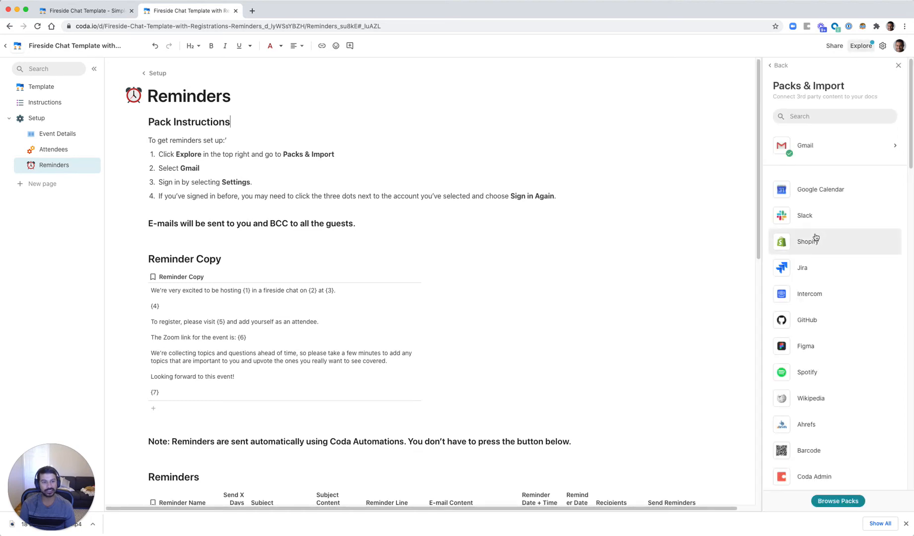
left_click(820, 153)
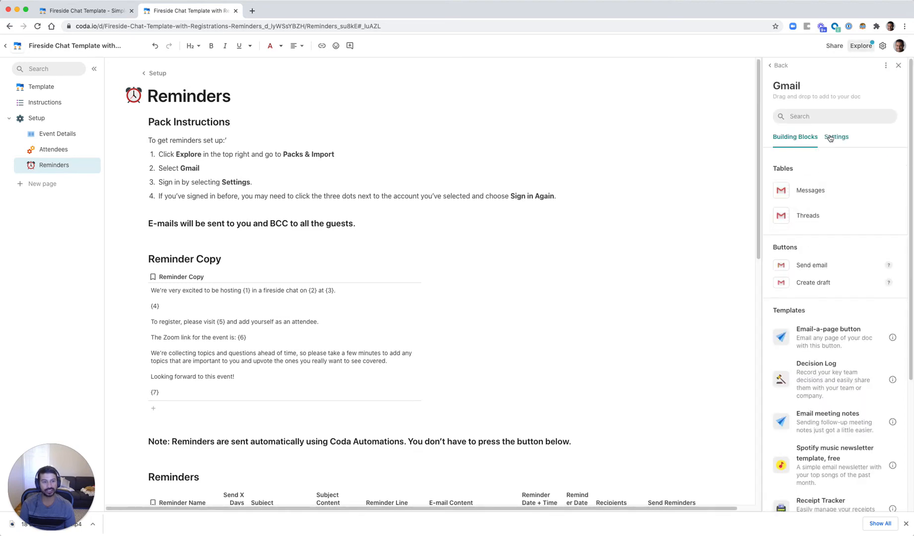
left_click(831, 138)
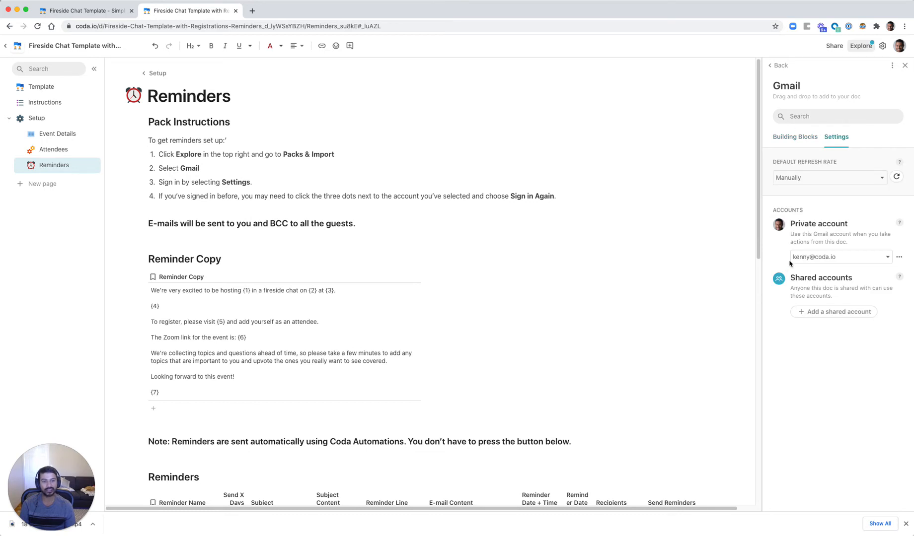
left_click(899, 257)
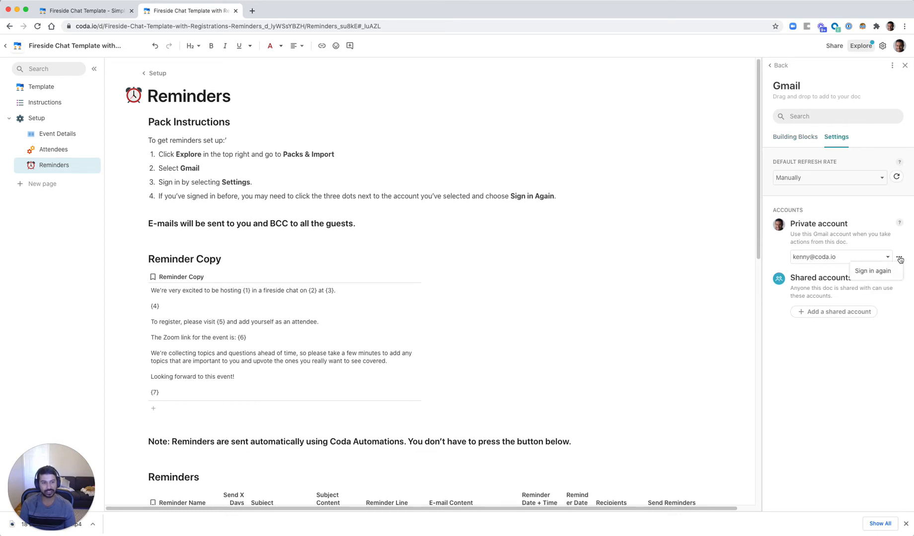
left_click(904, 65)
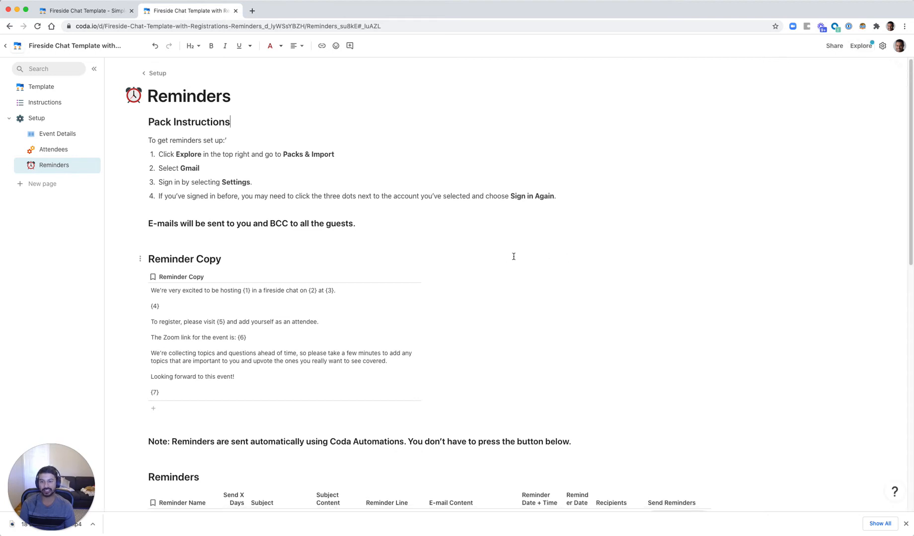
- Examine the Reminder Copy message and its numbered placeholders {1} to {7} on the Reminders page
scroll(512, 281, "down", 2)
left_click(333, 248)
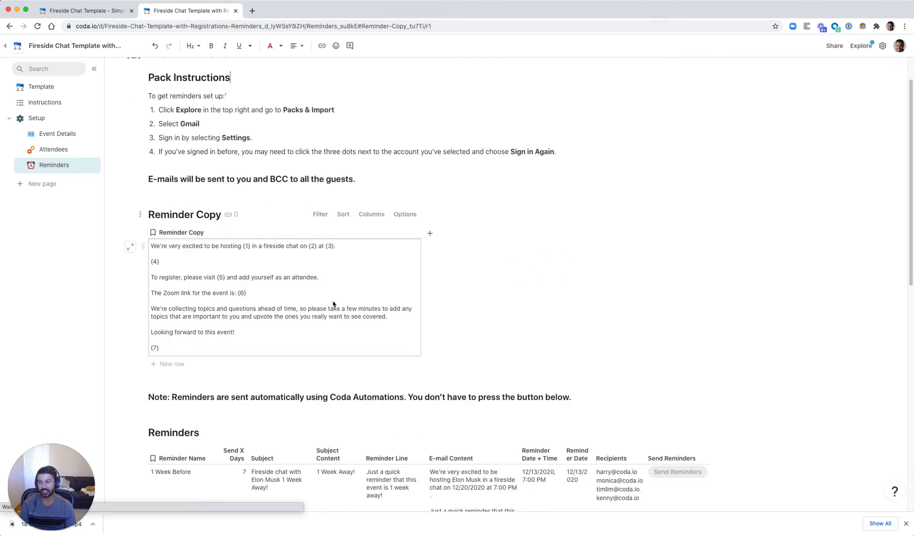
scroll(374, 326, "down", 1)
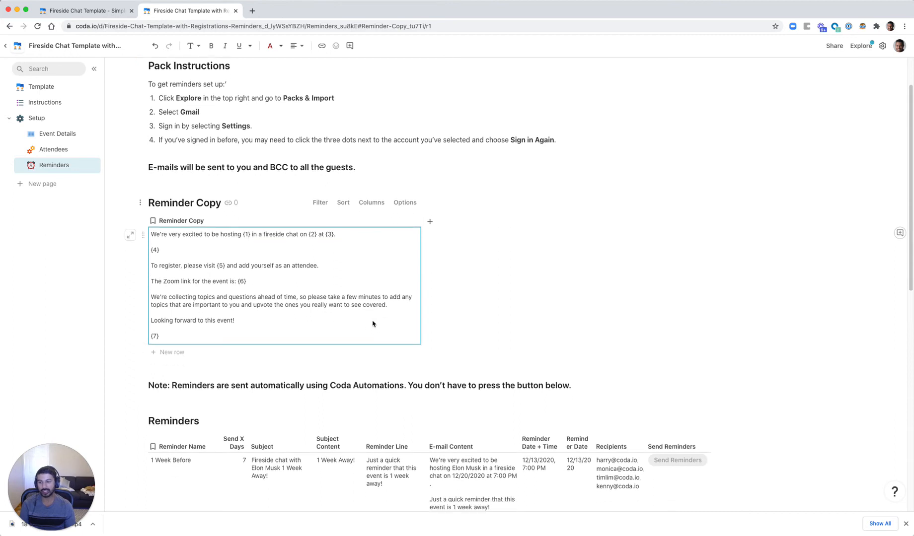
scroll(164, 271, "down", 1)
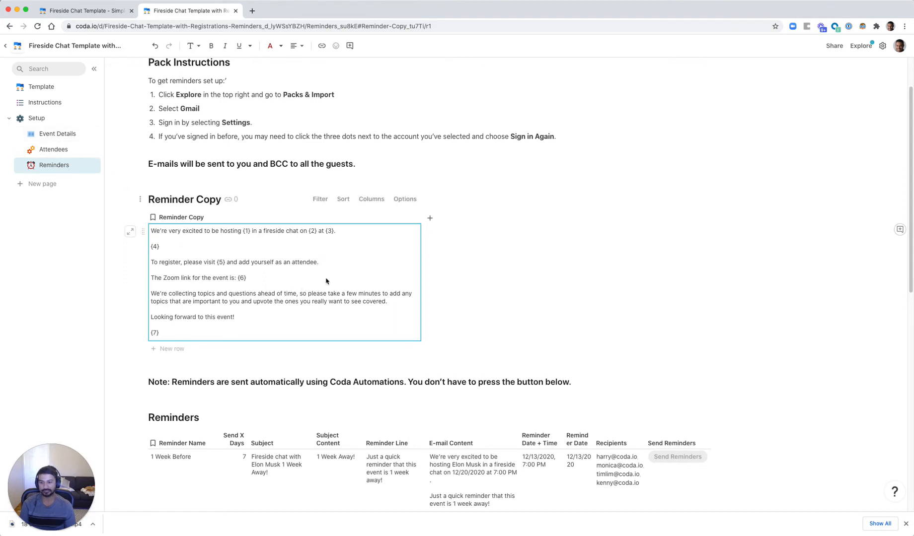
- Inspect the 1 Week Before and 1 Day Before rows of the Reminders table, focusing on their names, subjects and days-before values
scroll(307, 288, "down", 3)
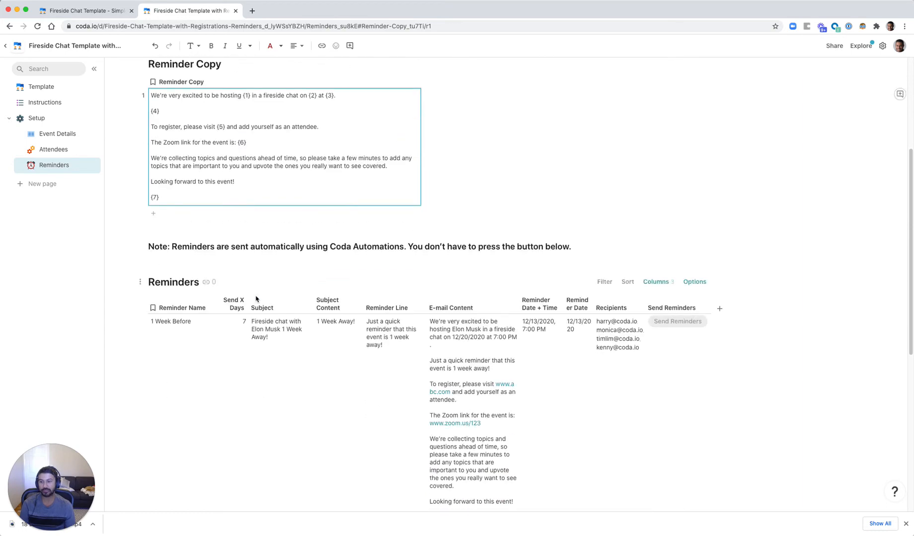
scroll(255, 299, "down", 5)
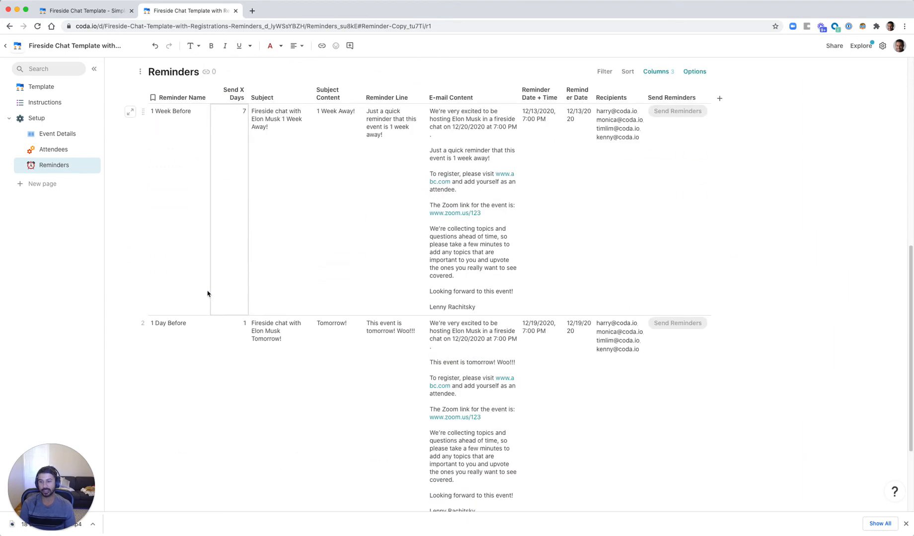
left_click(178, 391)
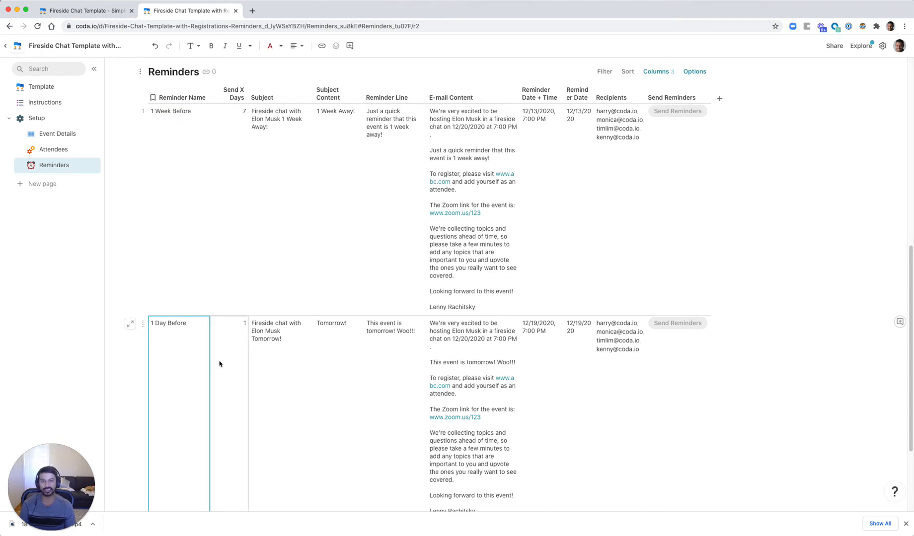
scroll(224, 357, "up", 1)
left_click(199, 242)
left_click(232, 180)
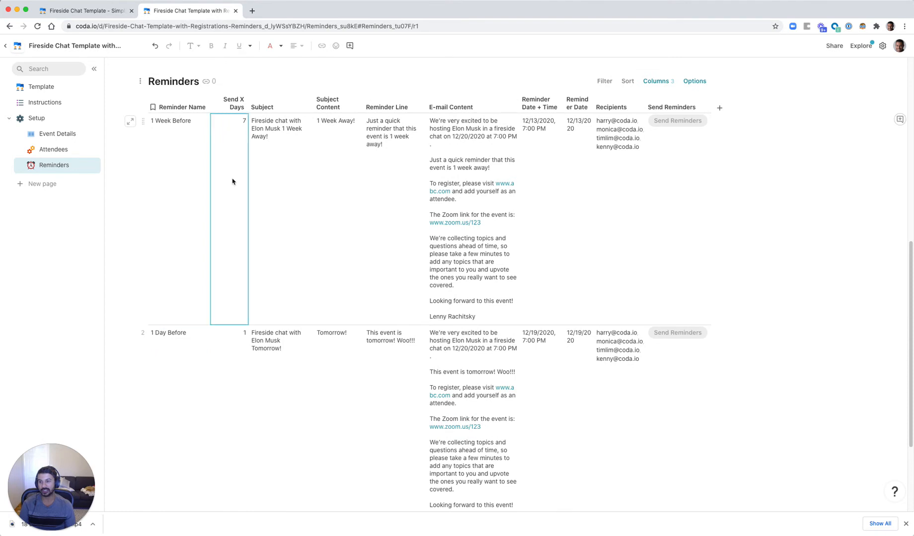
scroll(228, 150, "up", 1)
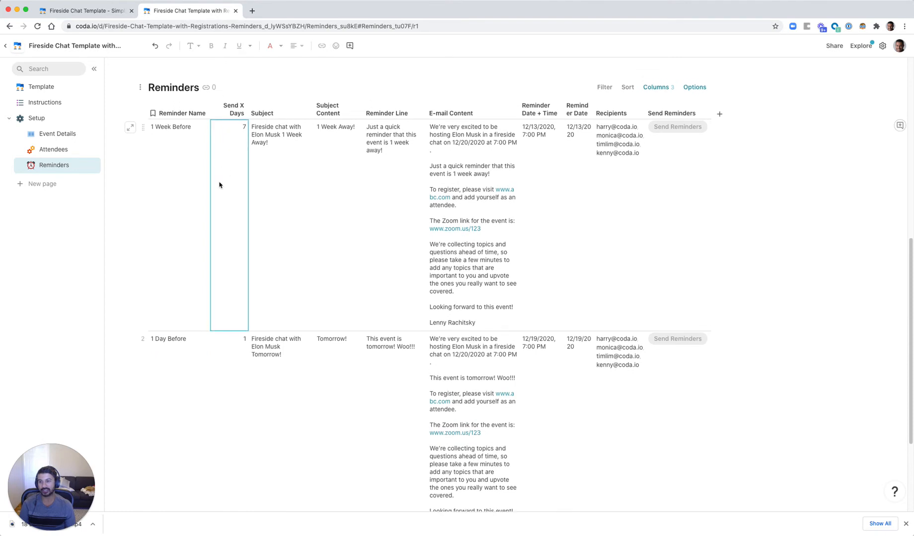
double_click(235, 139)
left_click(271, 179)
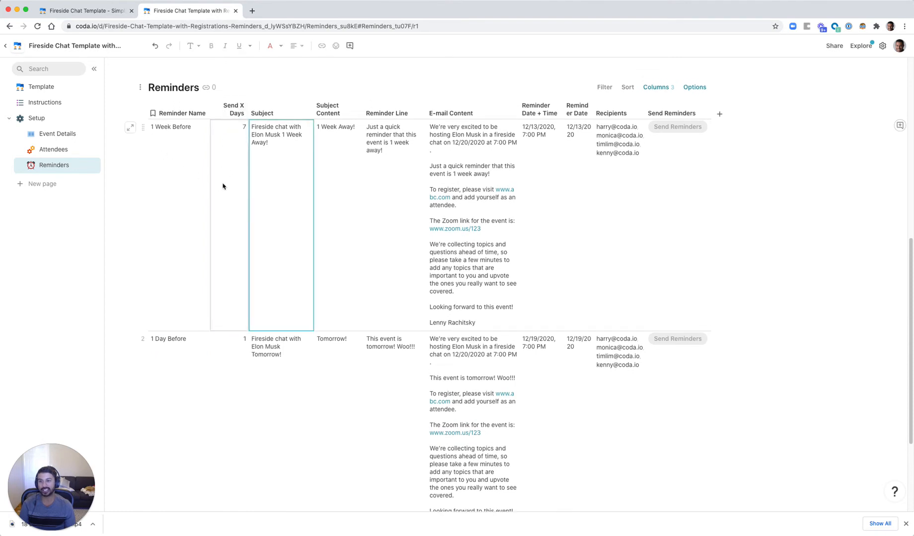
left_click(224, 183)
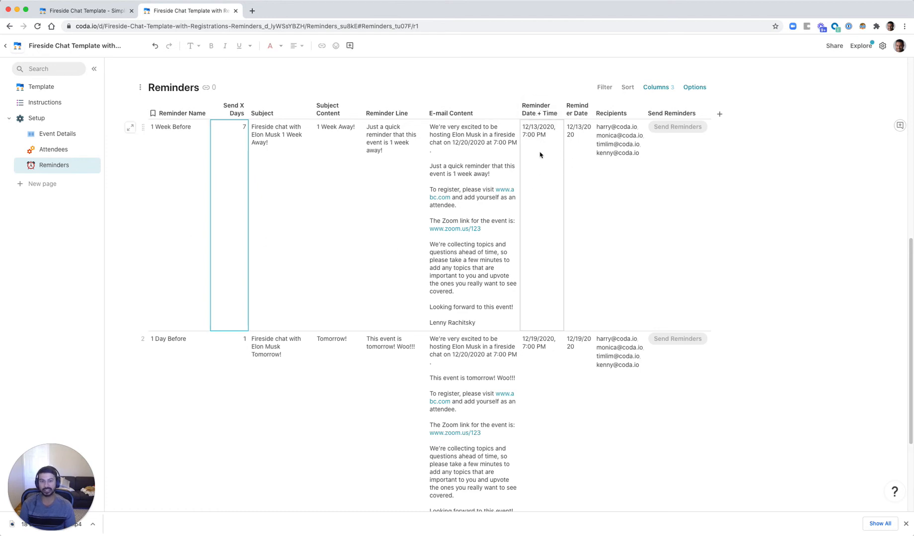
- Widen the Reminder Date column of the Reminders table slightly
left_click(577, 148)
left_click_drag(588, 104, 598, 104)
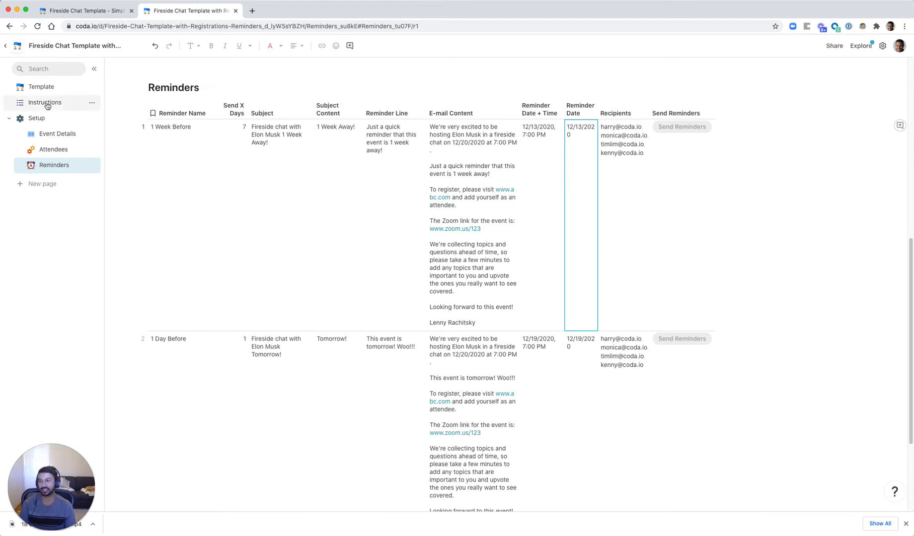
- On the Event Details setup page, set the event's date to December 19, 2020
left_click(48, 118)
left_click(67, 134)
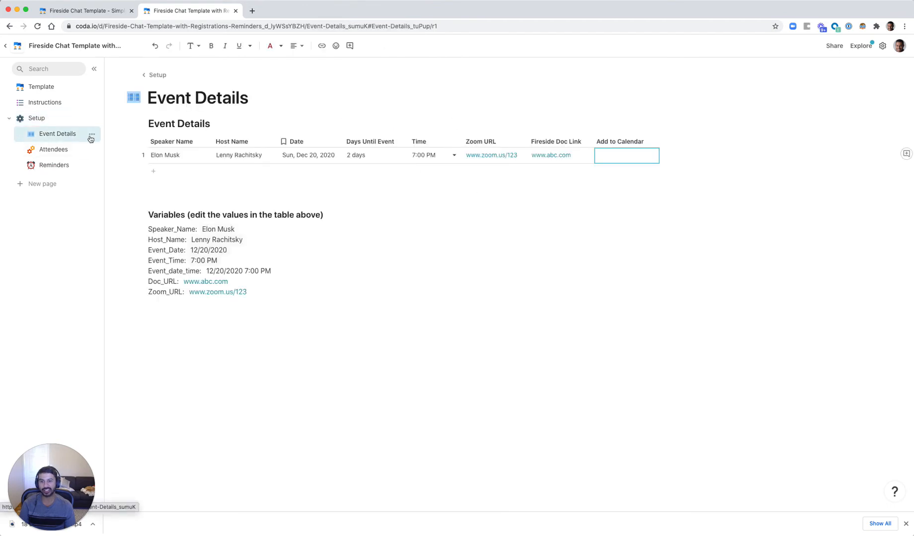
double_click(297, 159)
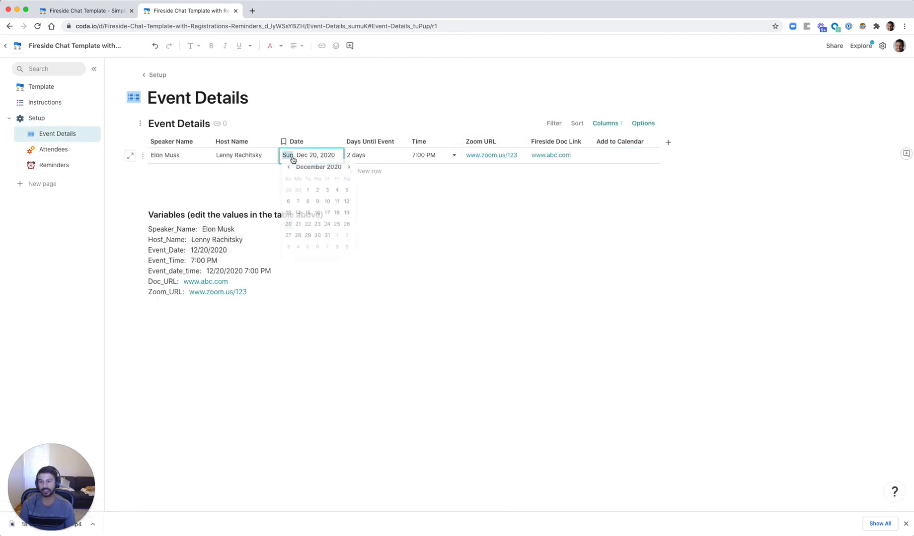
left_click(350, 217)
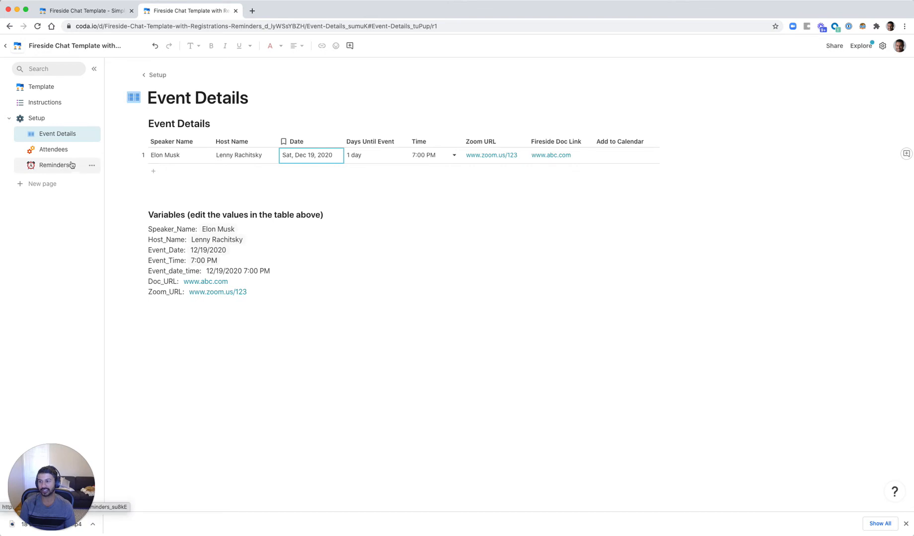
- Return to the Reminders page and check both rows' reminder dates and e-mail content against the Reminder Copy text
left_click(55, 165)
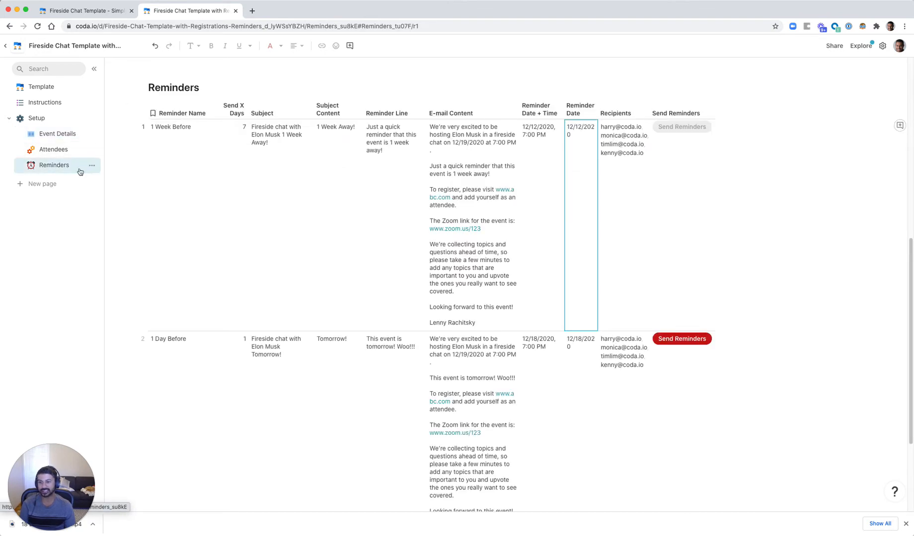
left_click(203, 169)
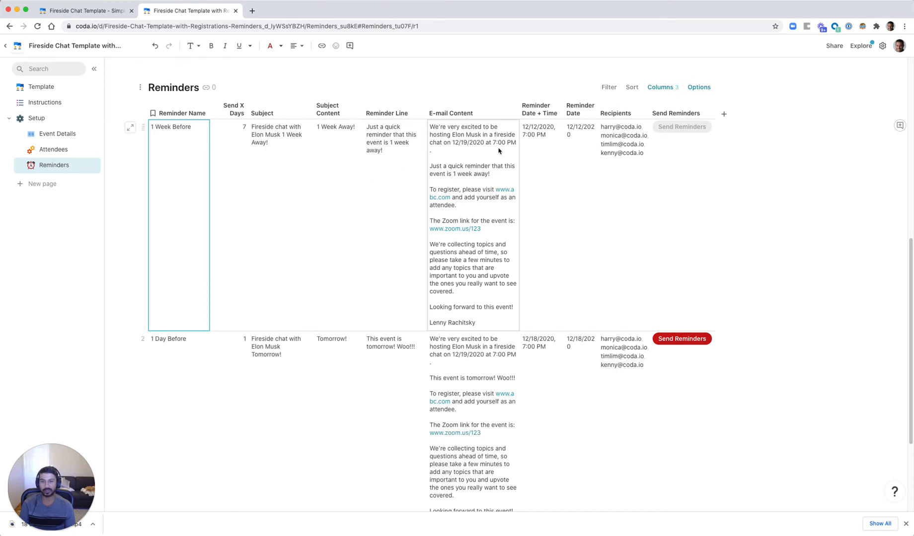
scroll(533, 190, "down", 2)
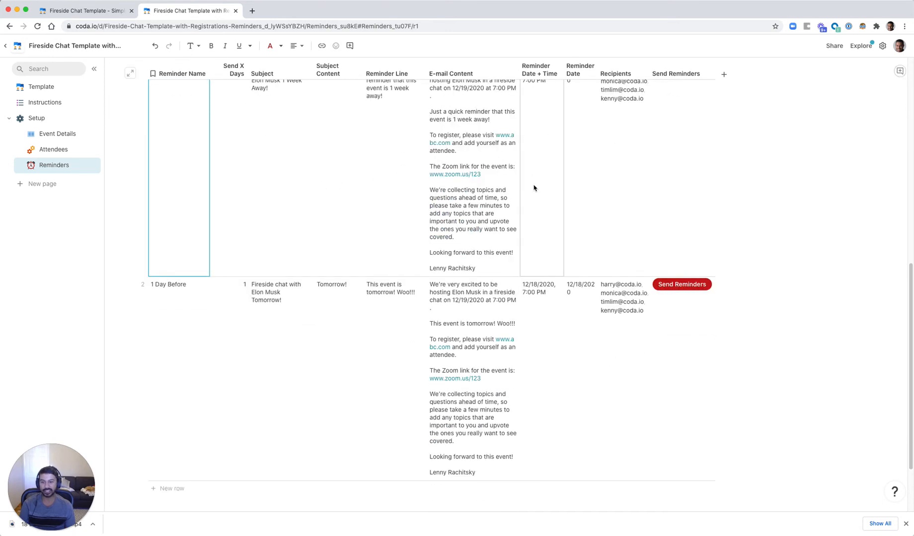
left_click(535, 320)
scroll(470, 313, "up", 1)
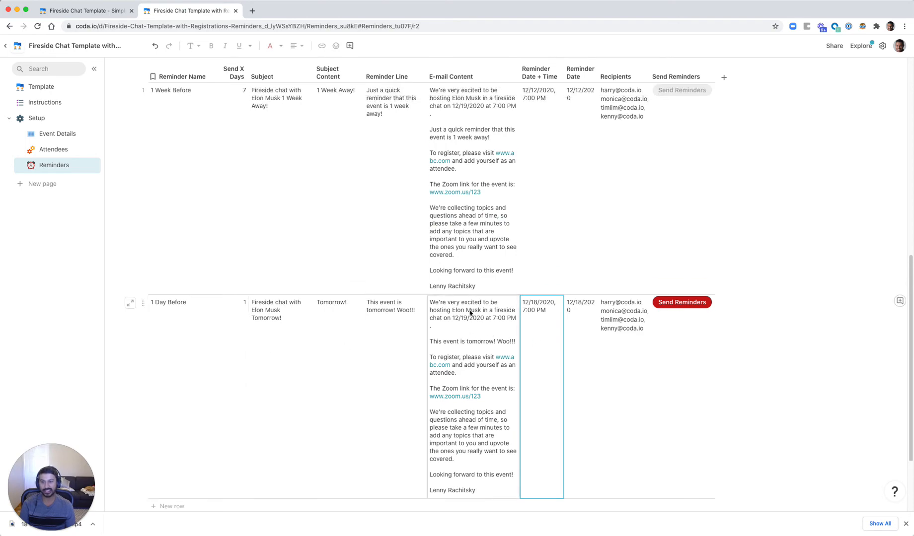
scroll(481, 299, "up", 3)
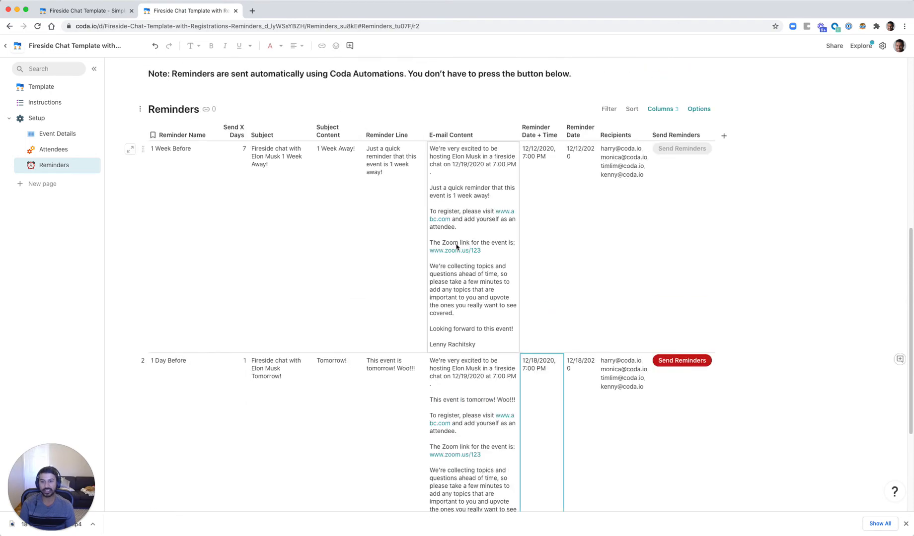
left_click(439, 174)
scroll(439, 174, "up", 8)
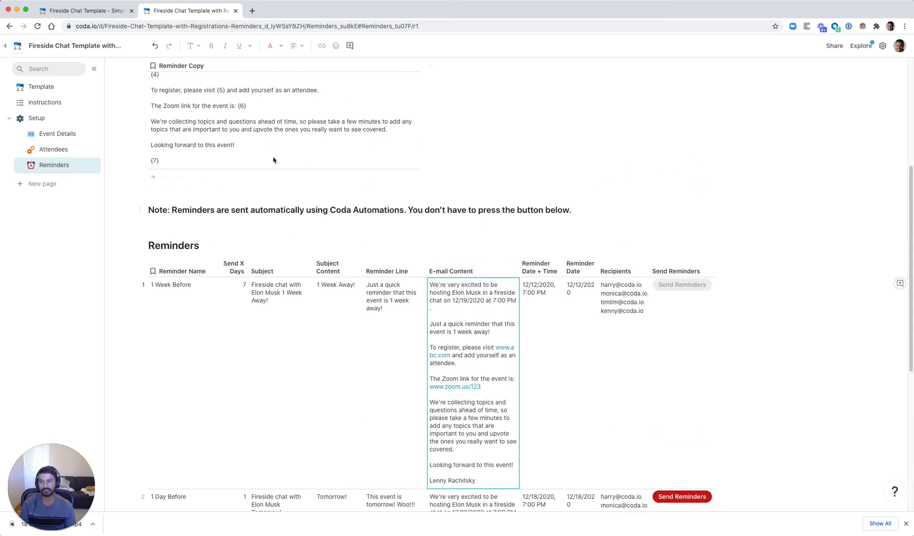
scroll(485, 367, "down", 1)
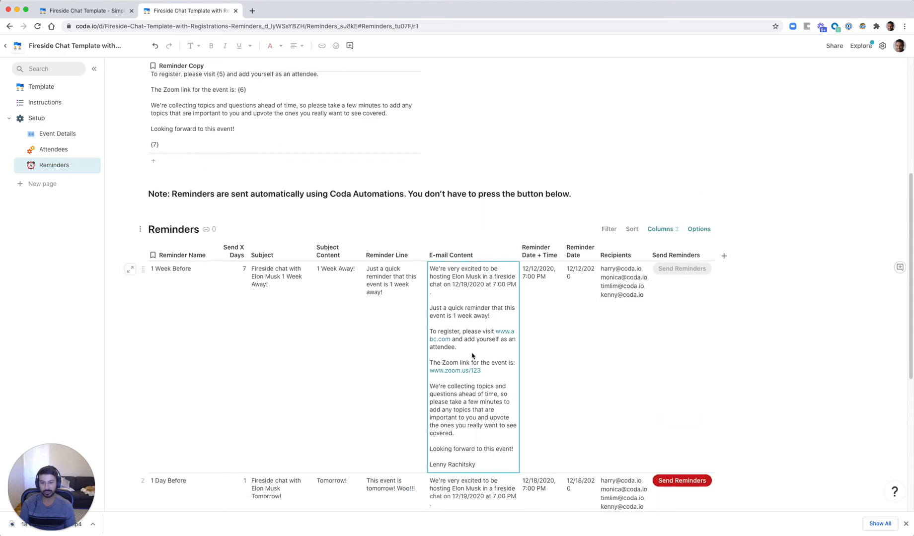
scroll(472, 394, "down", 5)
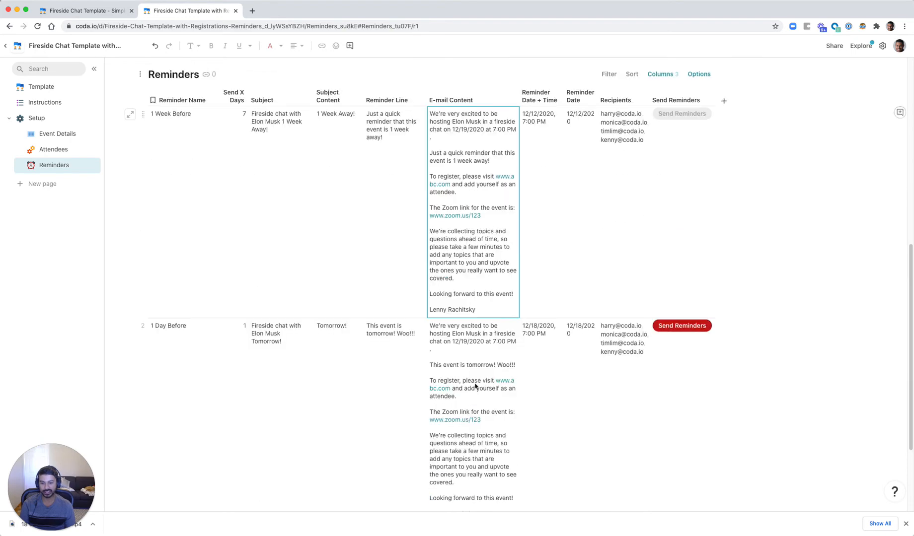
scroll(492, 372, "down", 1)
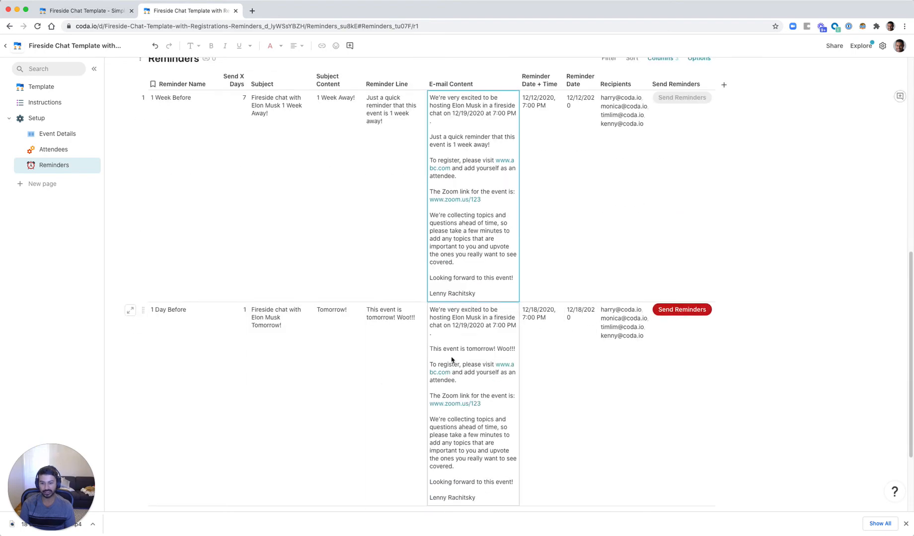
- Append ":)" to the Reminder Line of the 1 Day Before reminder
left_click(400, 342)
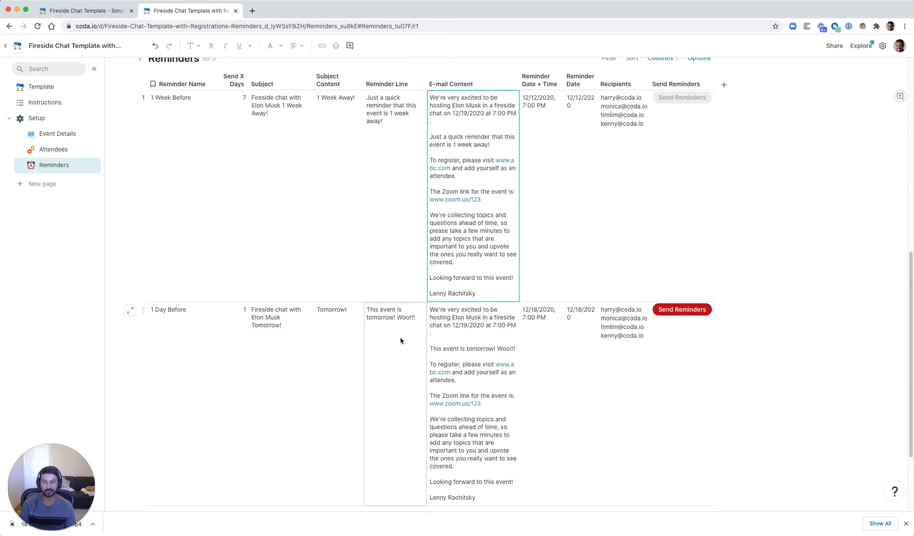
left_click(403, 320)
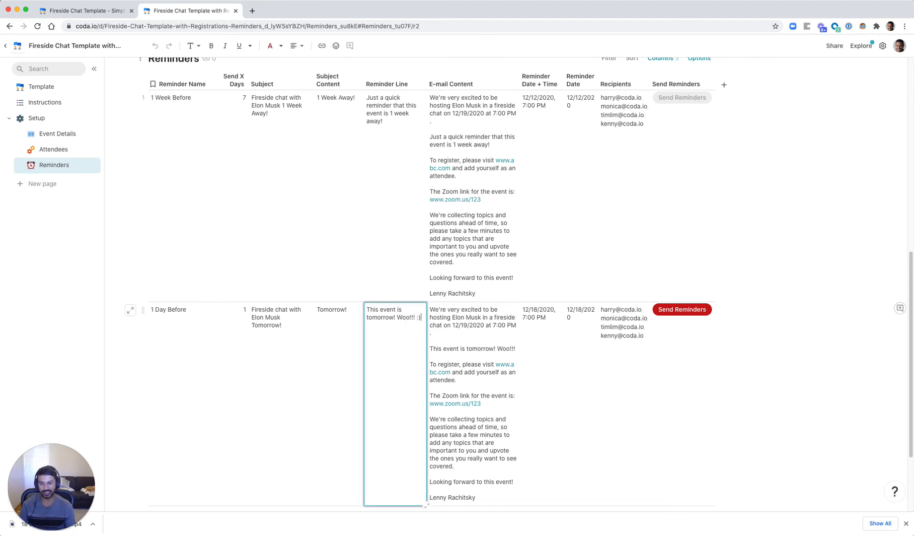
type(":)")
key("Return")
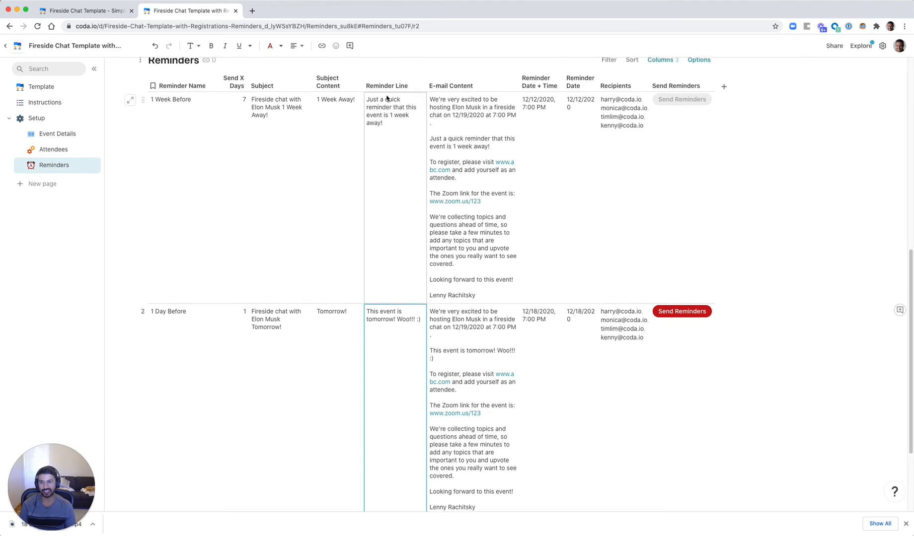
- Open the doc's Send Reminder Emails automation rule and inspect its trigger and action
scroll(398, 387, "down", 1)
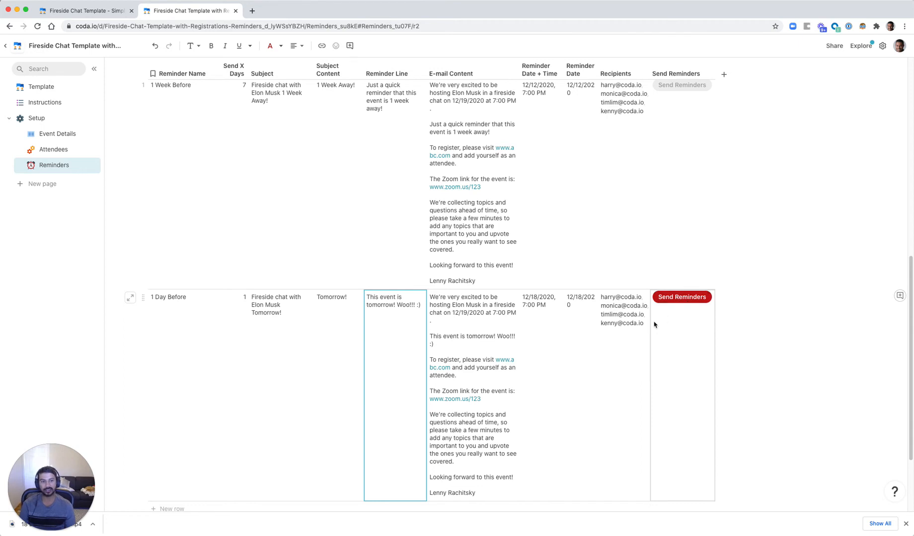
left_click(882, 46)
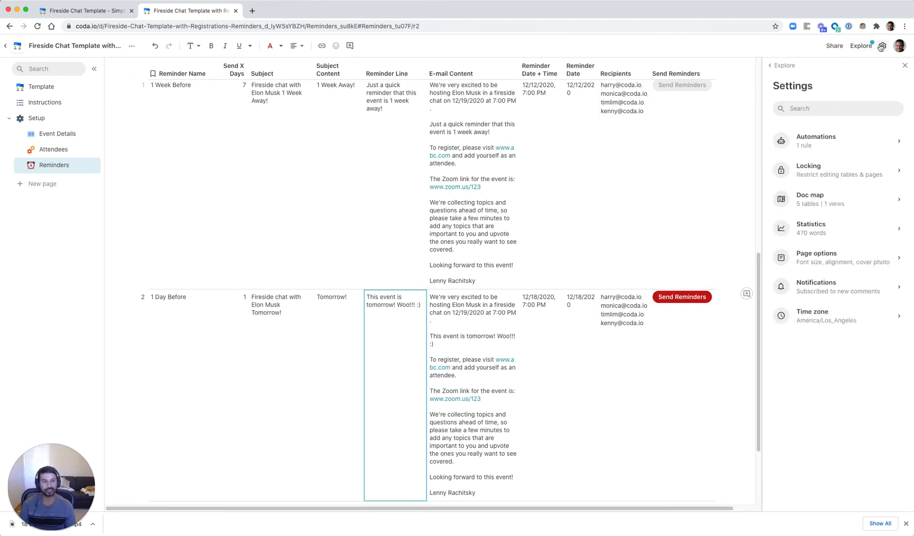
left_click(829, 134)
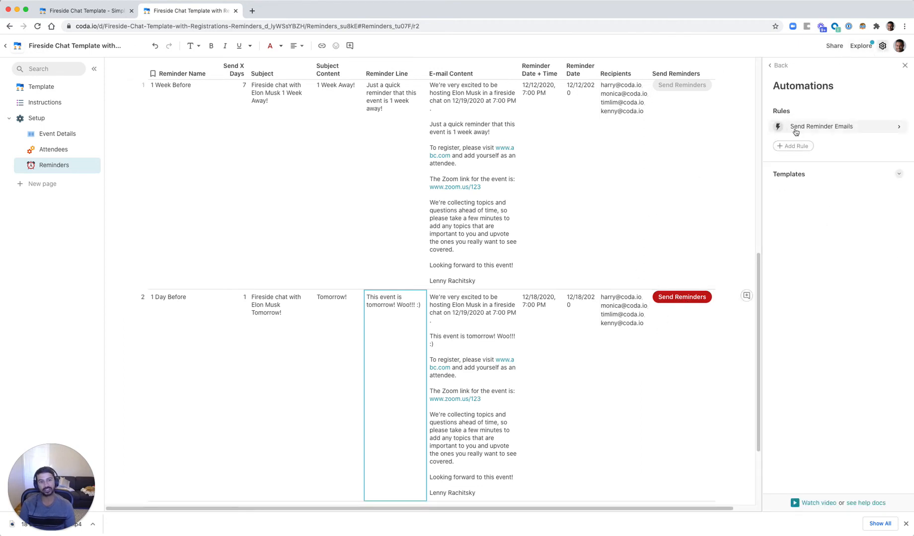
left_click(817, 131)
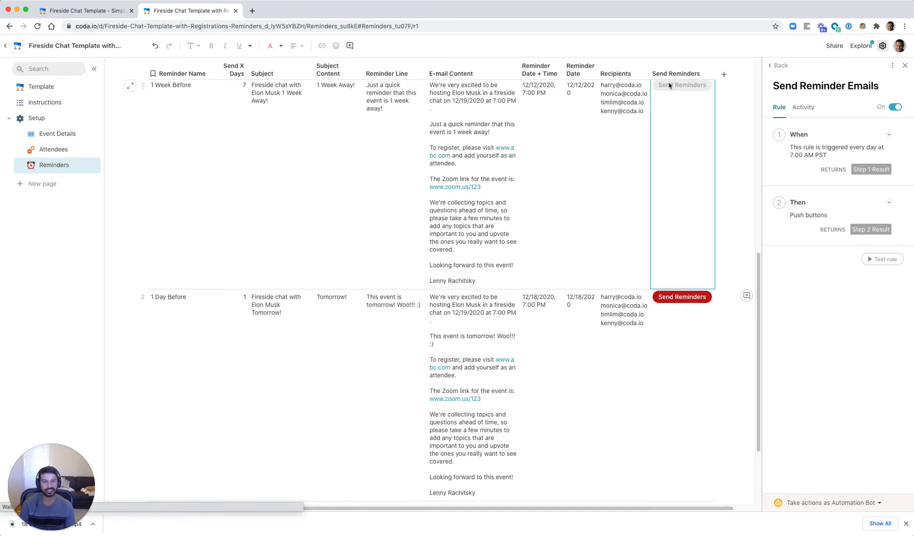
scroll(673, 149, "up", 1)
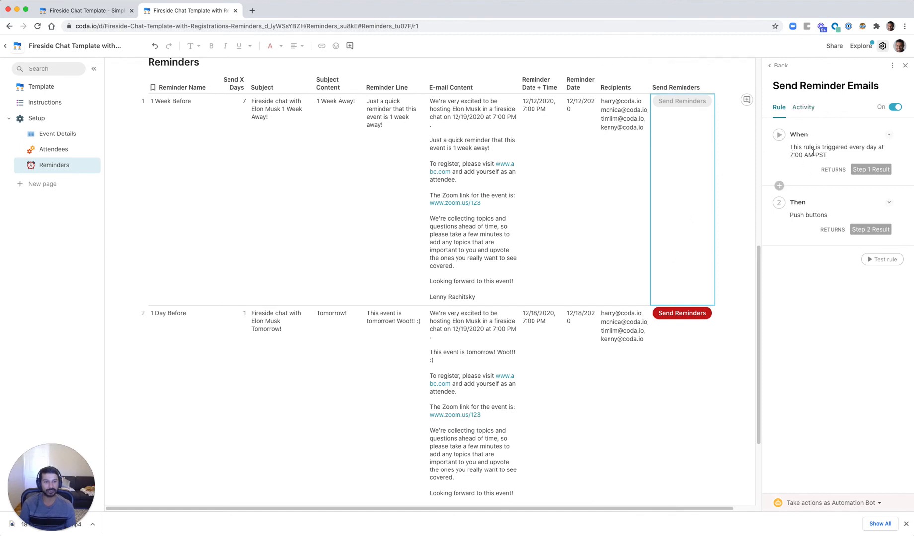
- Send the 1 Day Before reminder manually from its row and close the automation rule
left_click(667, 365)
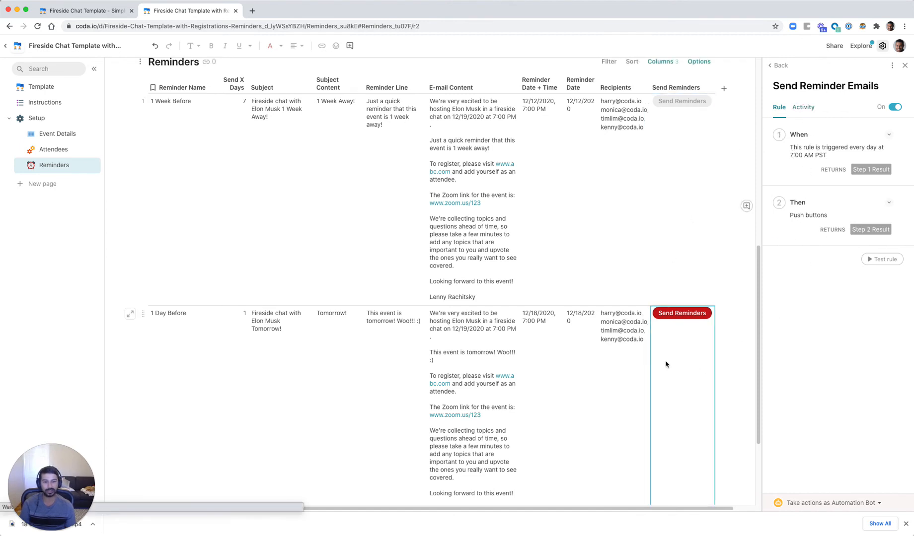
left_click(685, 313)
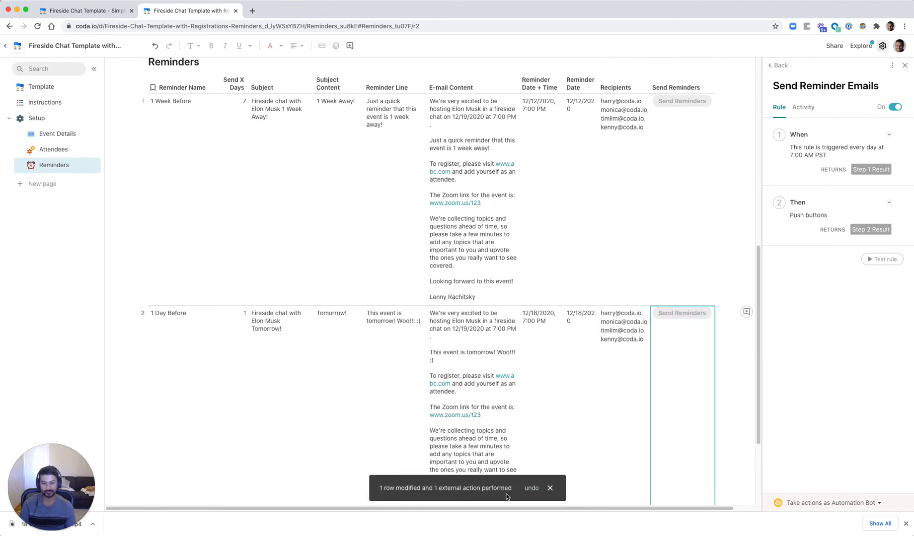
left_click(905, 66)
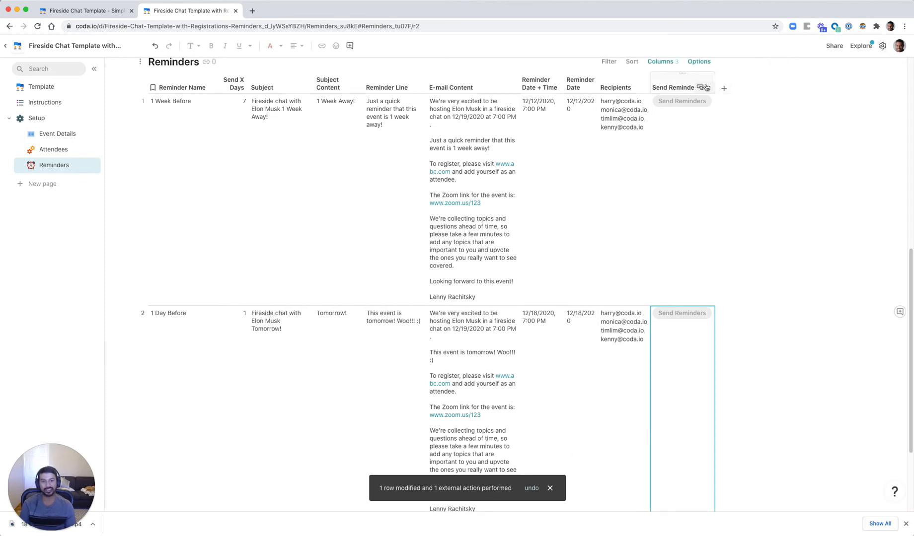
- Unhide the Mark Email Sent, Notification Sent and Send Notificatoin E-mail columns in the Reminders table, placing Send Notificatoin E-mail directly after Send Reminders
left_click(662, 61)
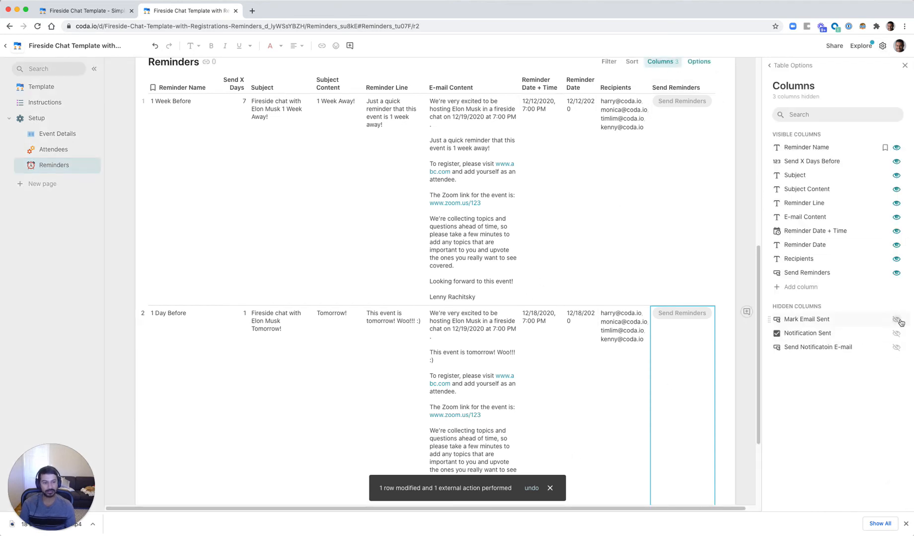
left_click(897, 319)
left_click(896, 333)
left_click(896, 347)
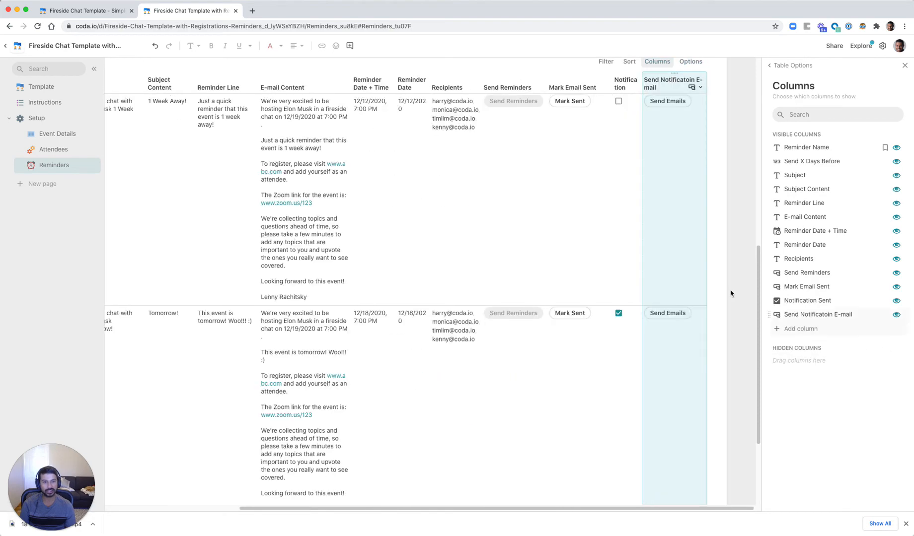
left_click(665, 151)
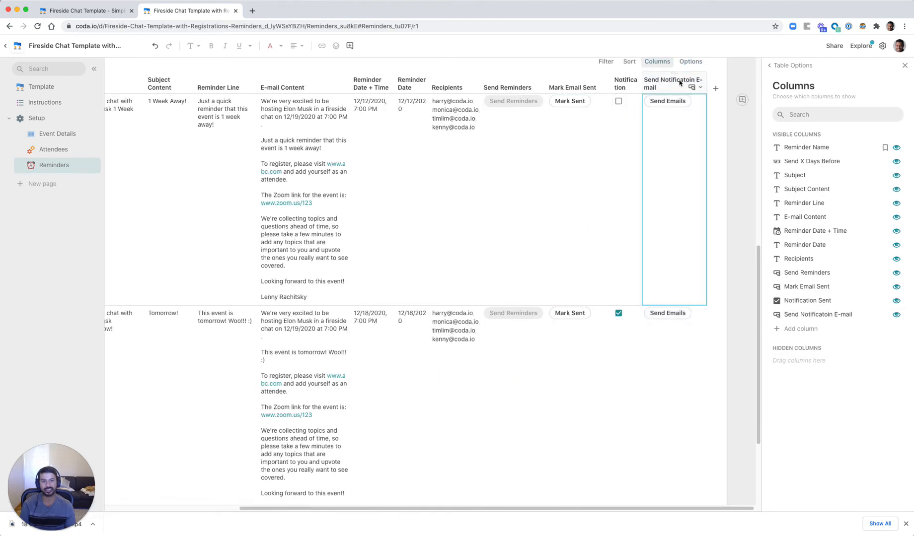
left_click_drag(678, 83, 571, 84)
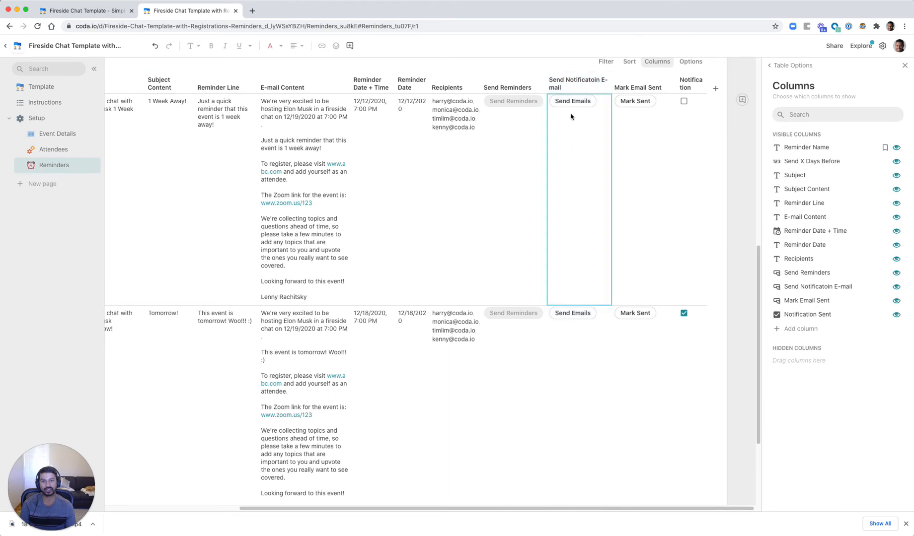
- Inspect the Send Notificatoin E-mail column's button settings, examining the Gmail action's To and BCC formulas
left_click(605, 87)
left_click(606, 102)
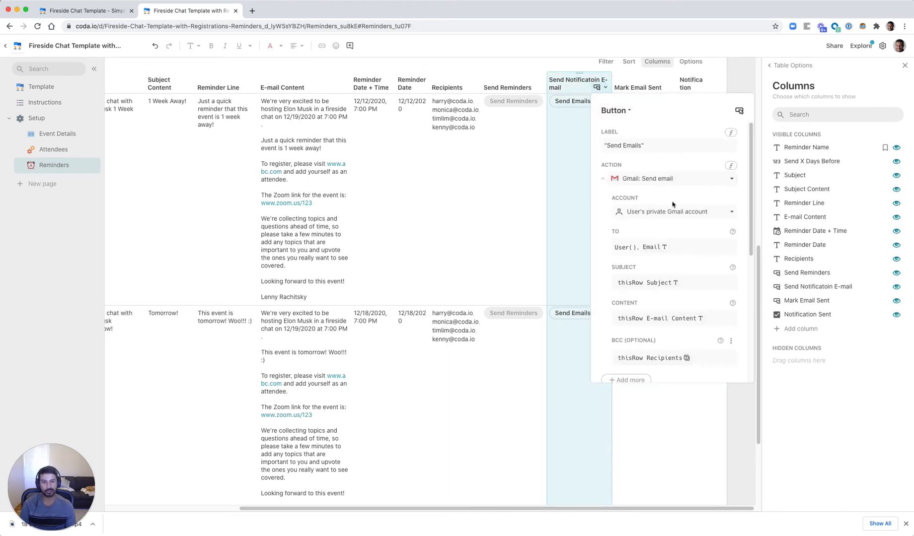
scroll(638, 240, "down", 1)
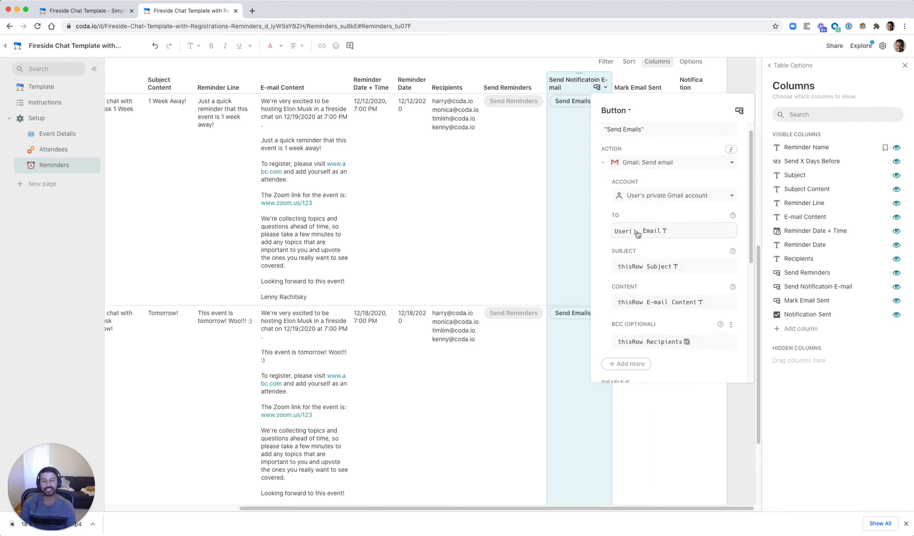
left_click(690, 233)
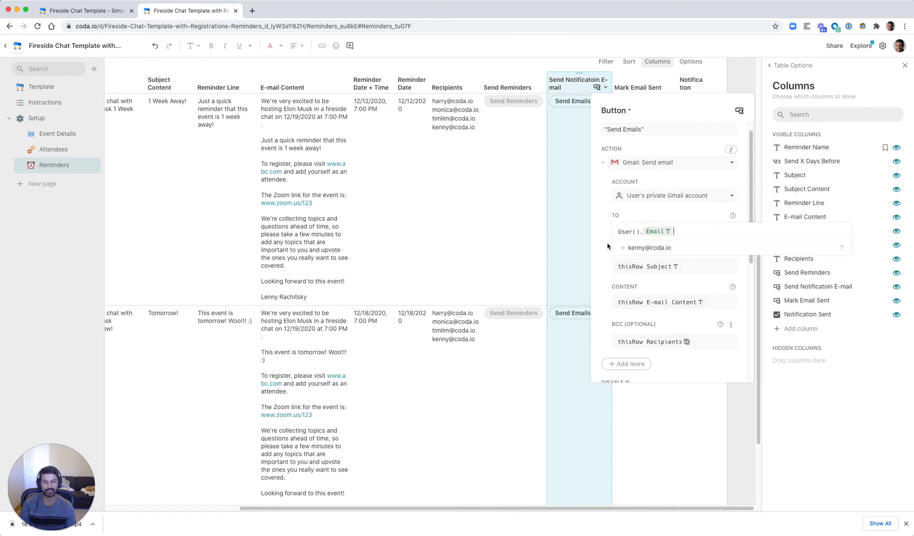
left_click(604, 229)
scroll(606, 231, "down", 1)
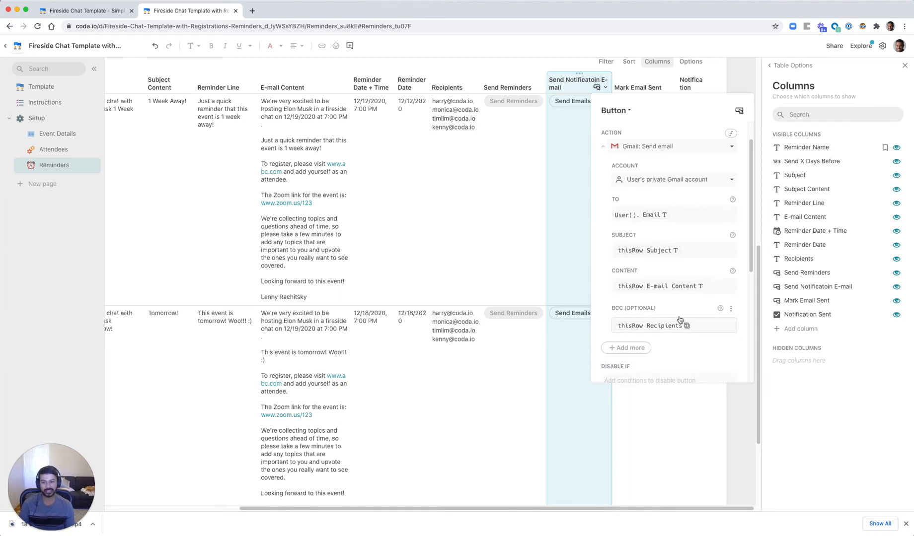
left_click(698, 326)
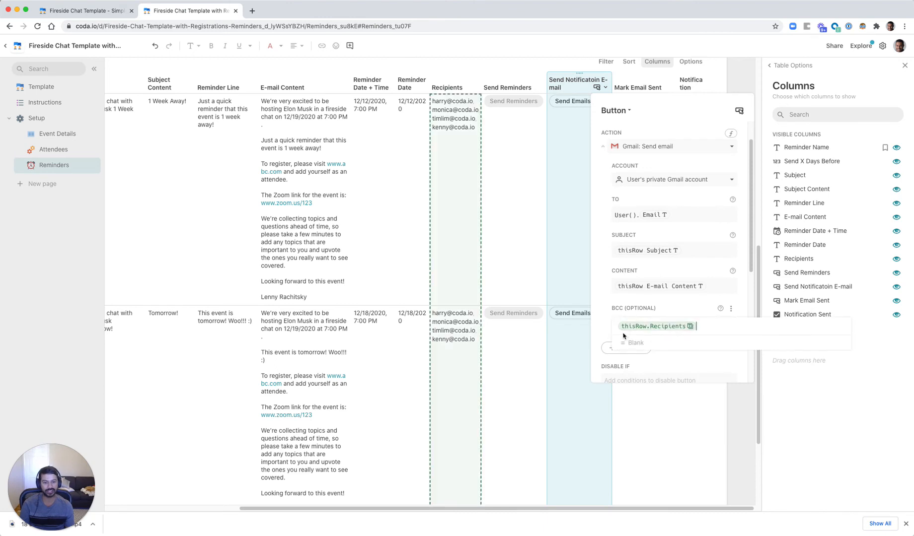
left_click(611, 309)
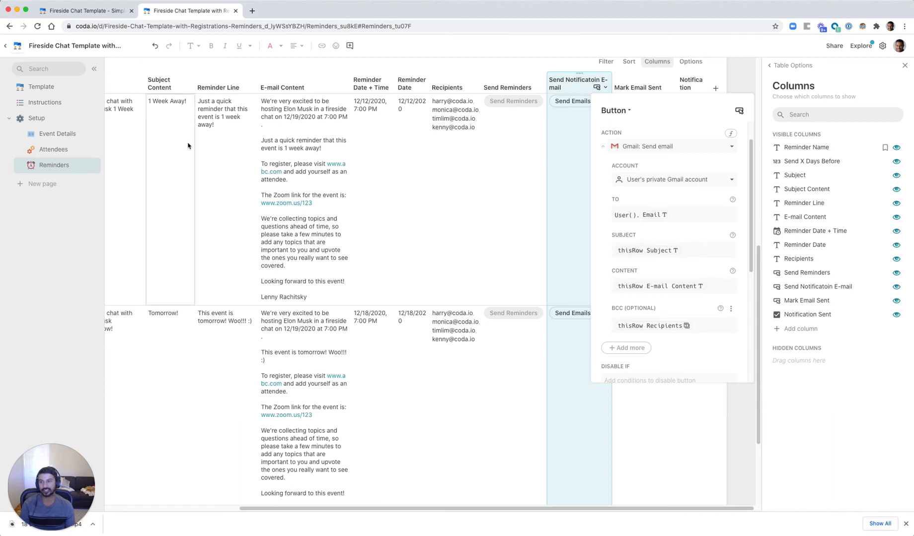
- Review the Reminders table from Subject through Notification Sent, including the 1 Day Before row's Send Reminders cell
left_click(127, 140)
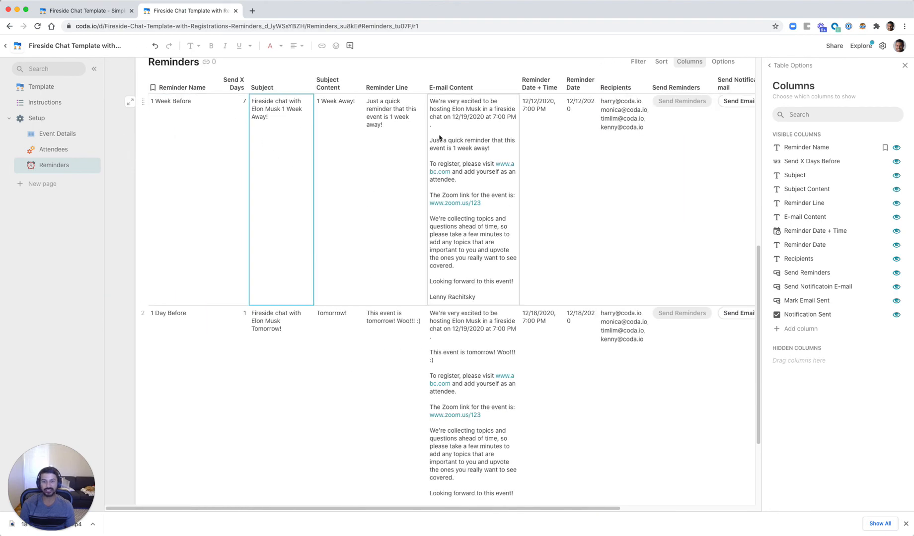
scroll(465, 261, "right", 2)
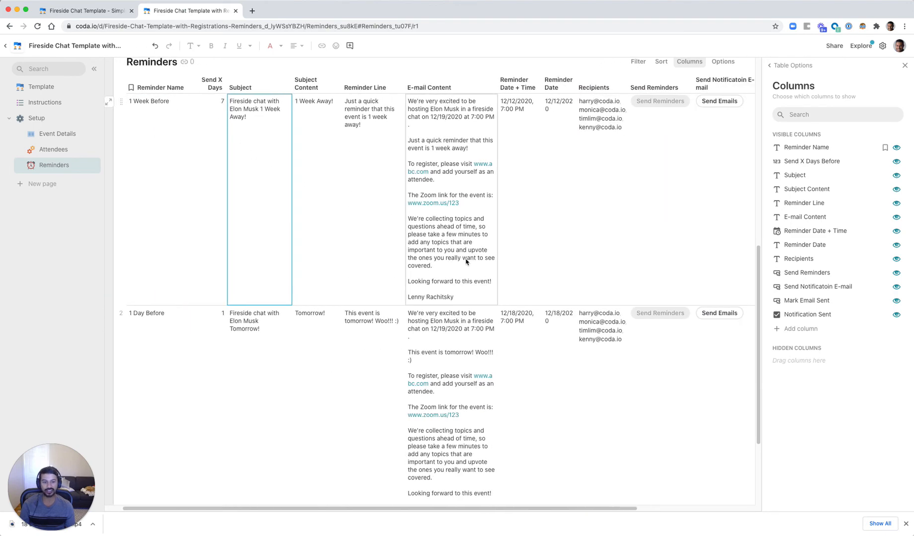
scroll(471, 275, "right", 5)
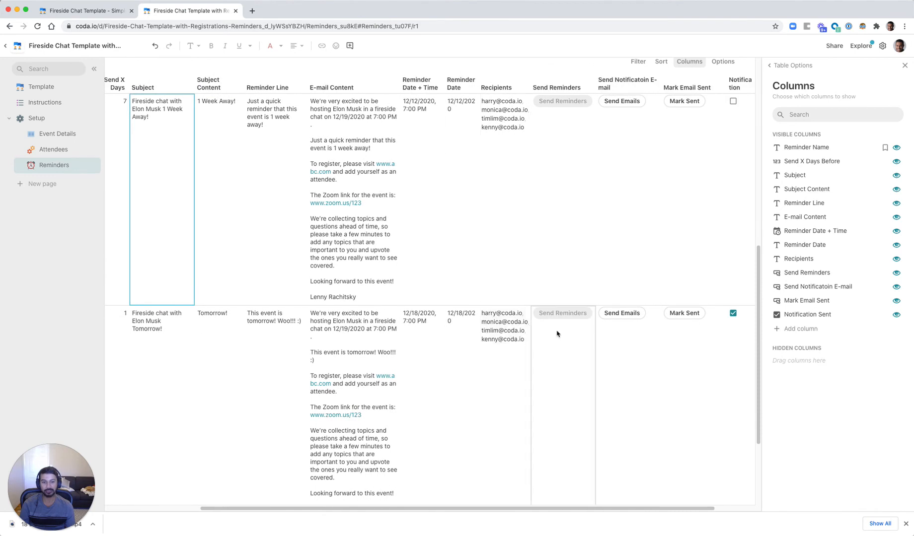
scroll(577, 337, "right", 1)
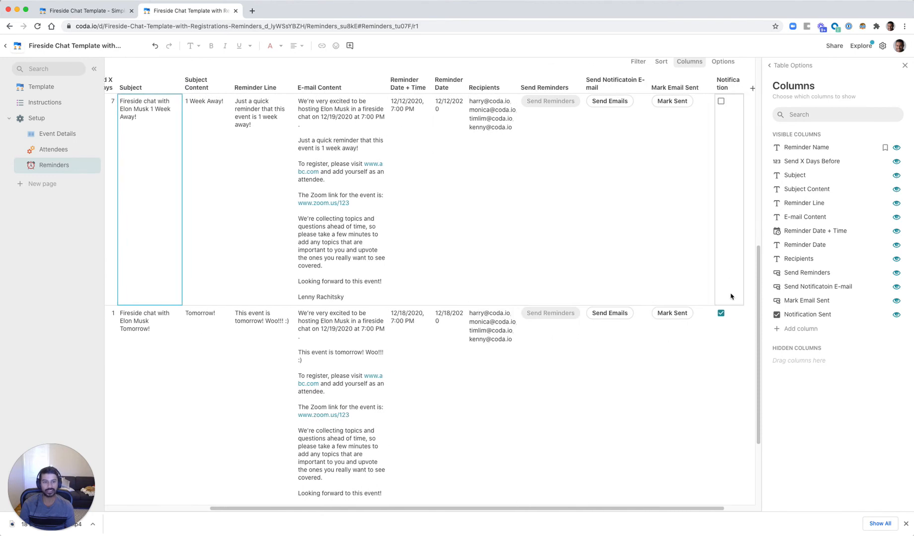
left_click(532, 314)
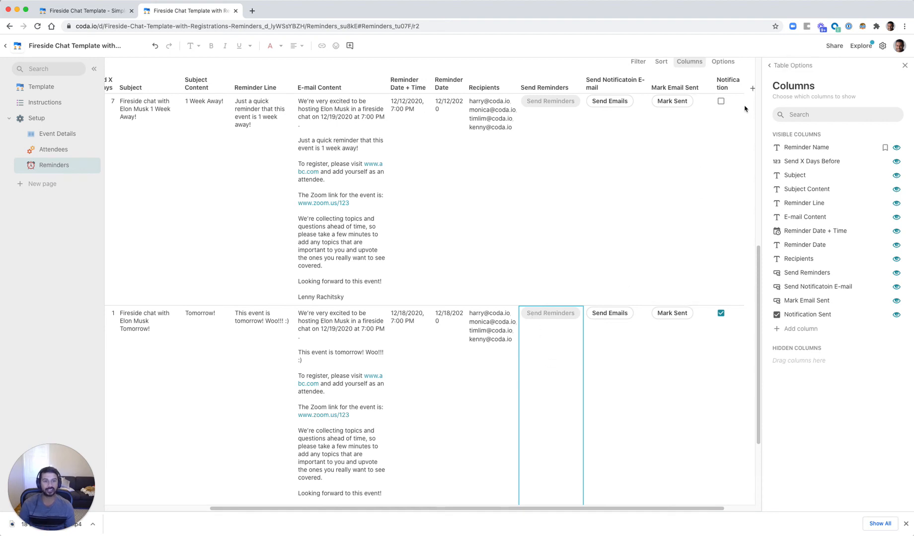
- Hide the Notification Sent, Mark Email Sent, Send Notificatoin E-mail and Send Reminders columns in the Reminders table
left_click(734, 88)
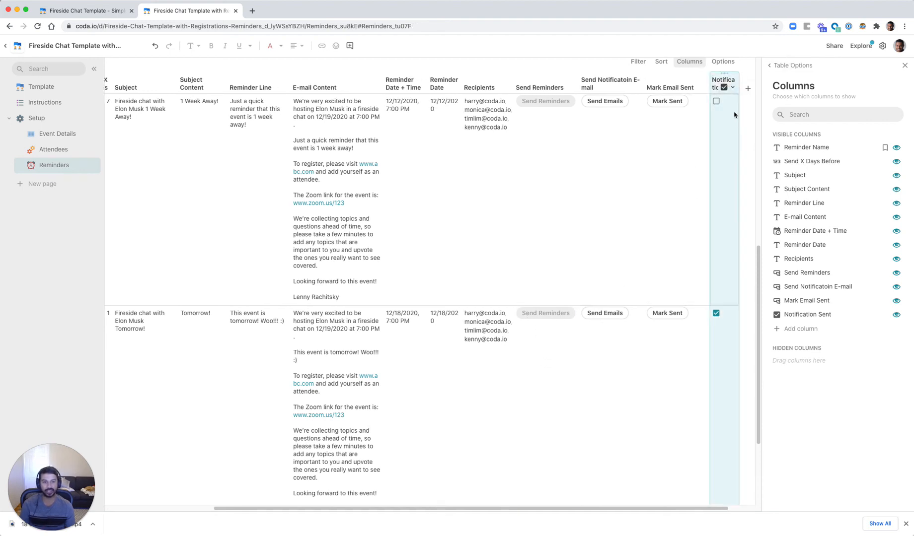
left_click(733, 88)
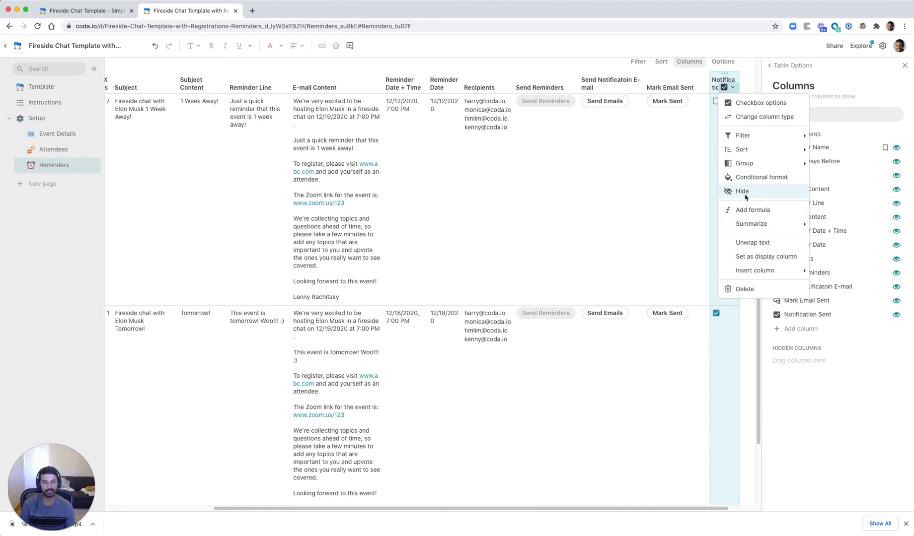
left_click(745, 194)
left_click(705, 89)
left_click(706, 89)
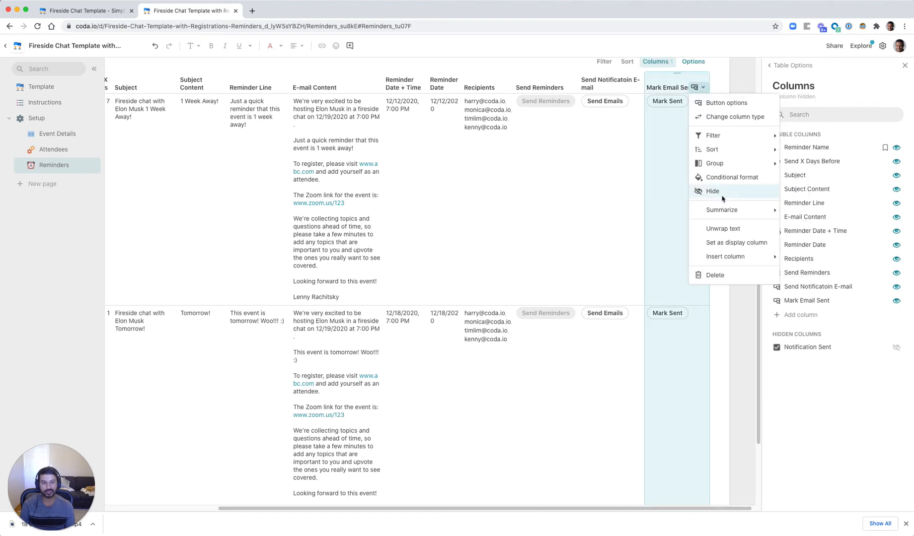
left_click(722, 198)
left_click(693, 87)
left_click(699, 87)
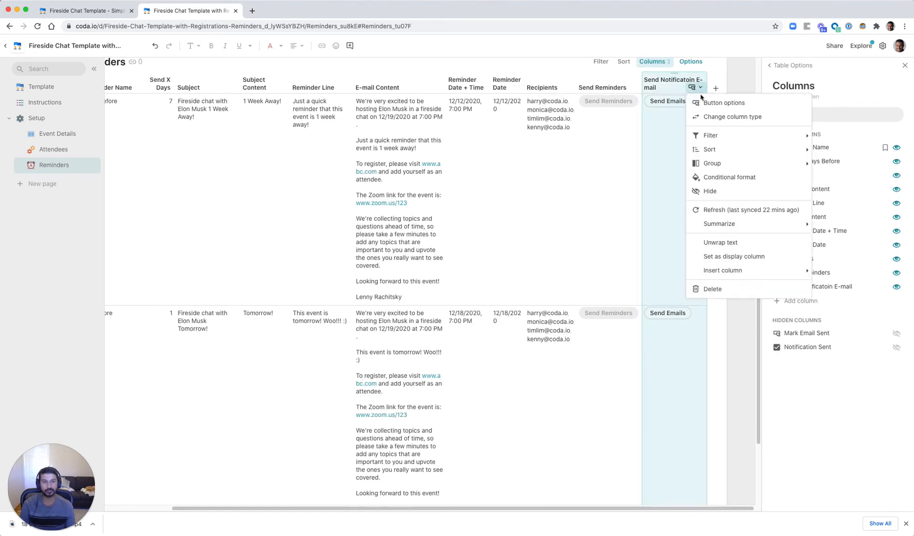
left_click(710, 191)
left_click(695, 88)
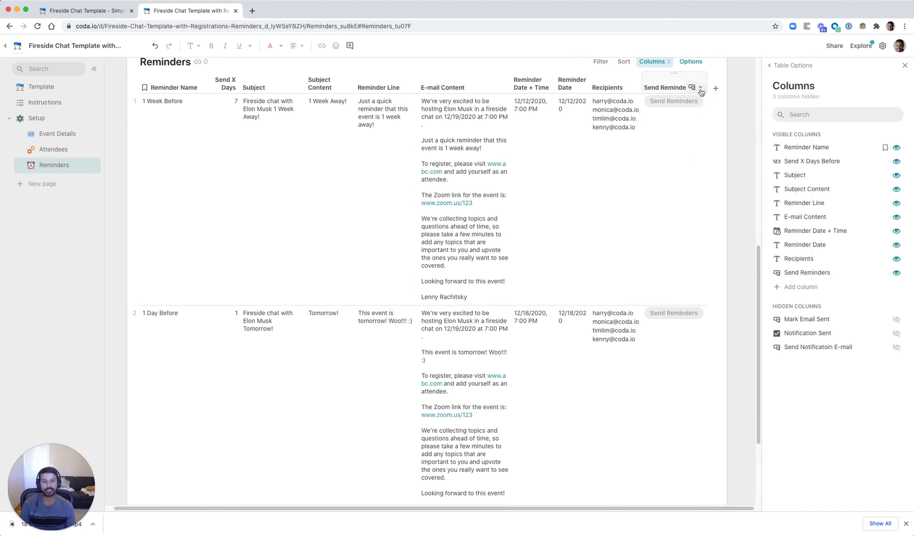
left_click(700, 88)
left_click(728, 198)
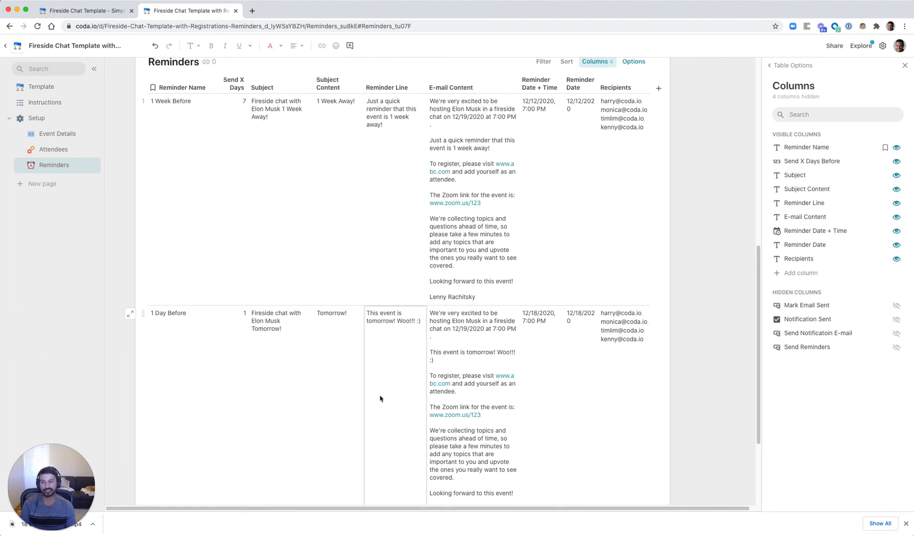
- Close the column settings, review the Reminders page and Event Details, and open the Instructions page to read the publishing steps
scroll(396, 392, "down", 2)
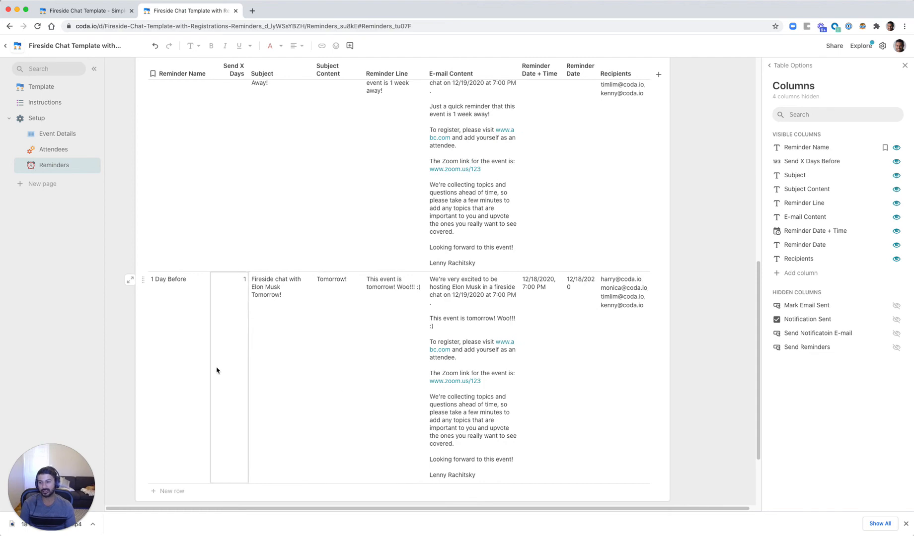
scroll(216, 370, "up", 5)
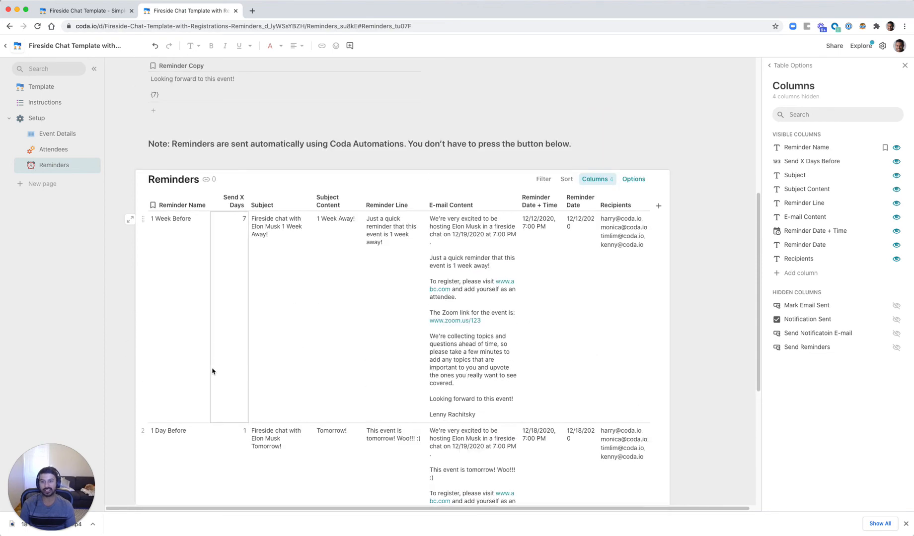
scroll(228, 336, "up", 3)
left_click(259, 246)
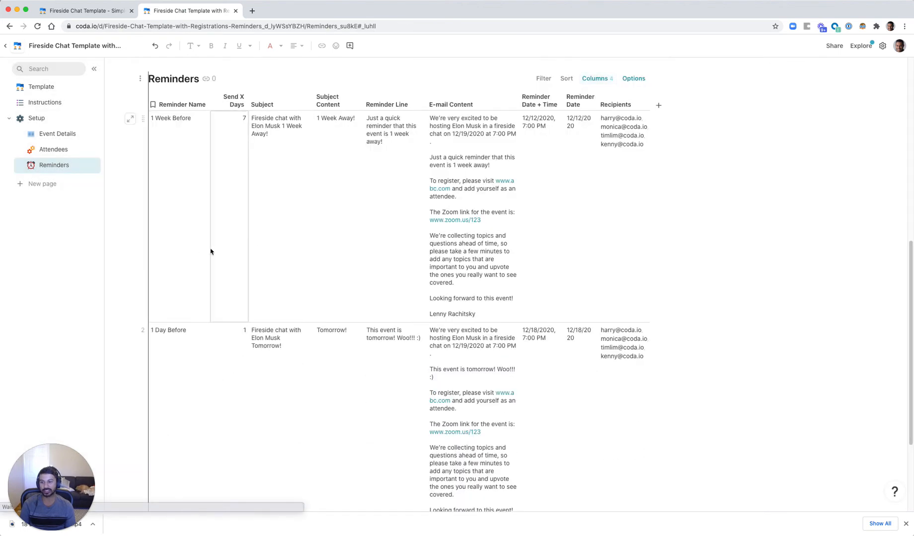
scroll(173, 261, "up", 10)
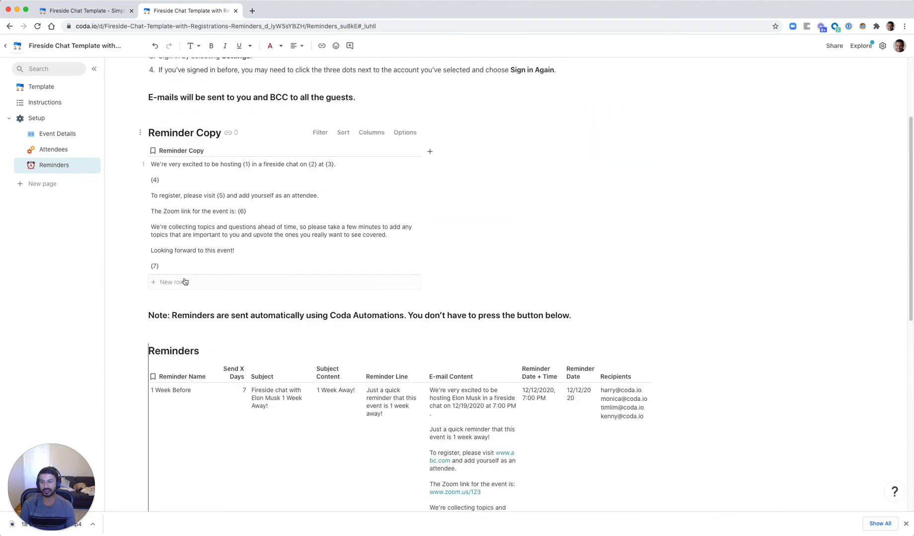
scroll(183, 282, "up", 5)
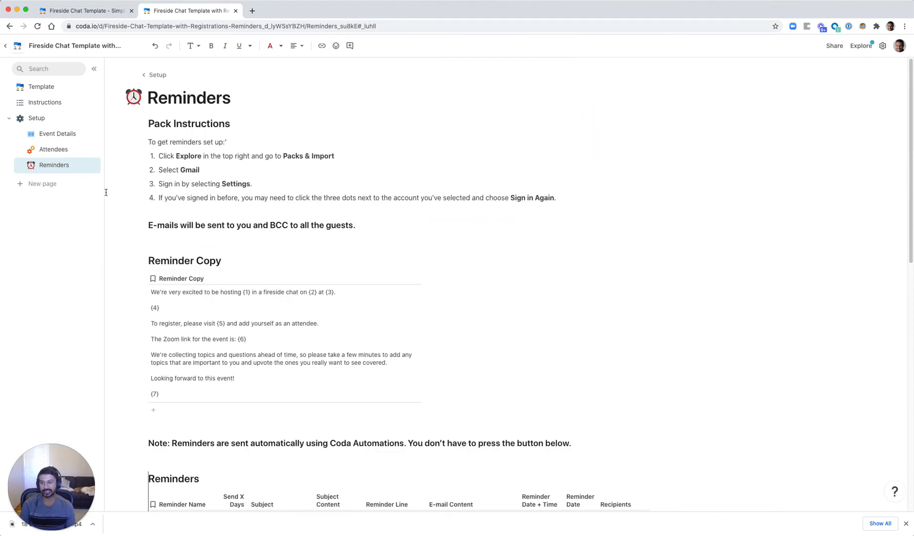
left_click(54, 137)
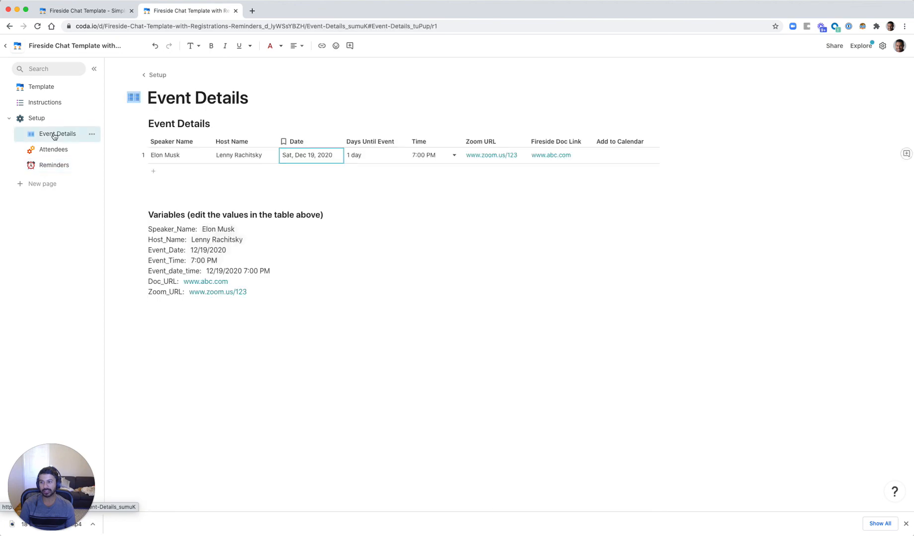
left_click(47, 103)
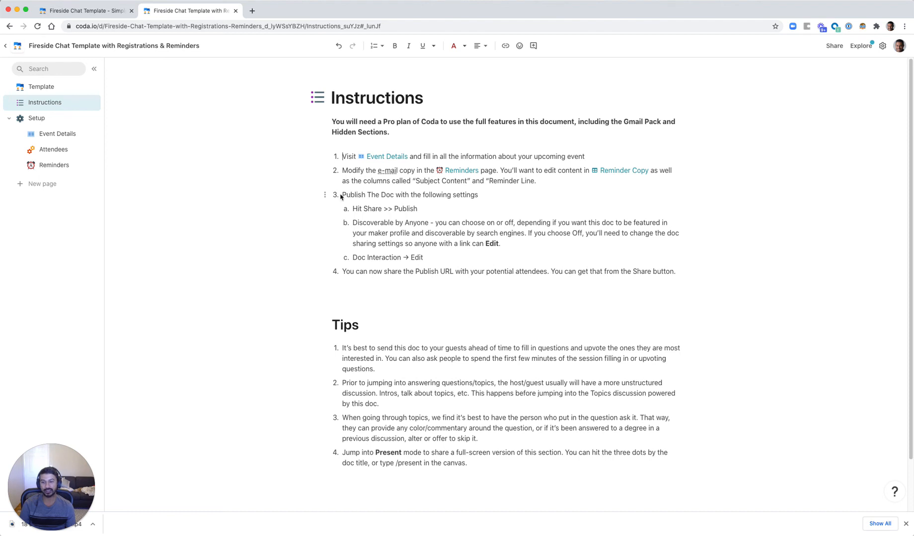
- Turn off Discoverable by anyone in the doc's publish settings and set Doc Interaction to Edit
left_click(834, 46)
left_click(450, 201)
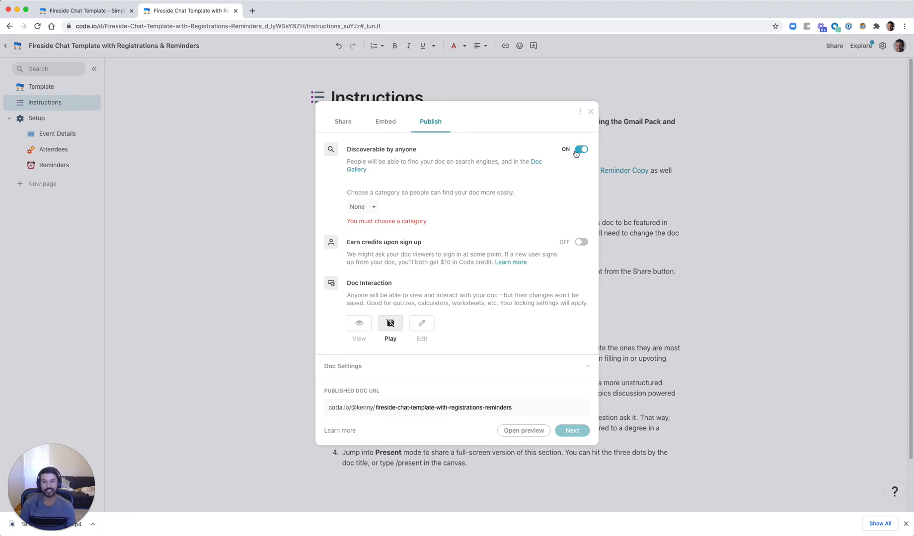
left_click(577, 151)
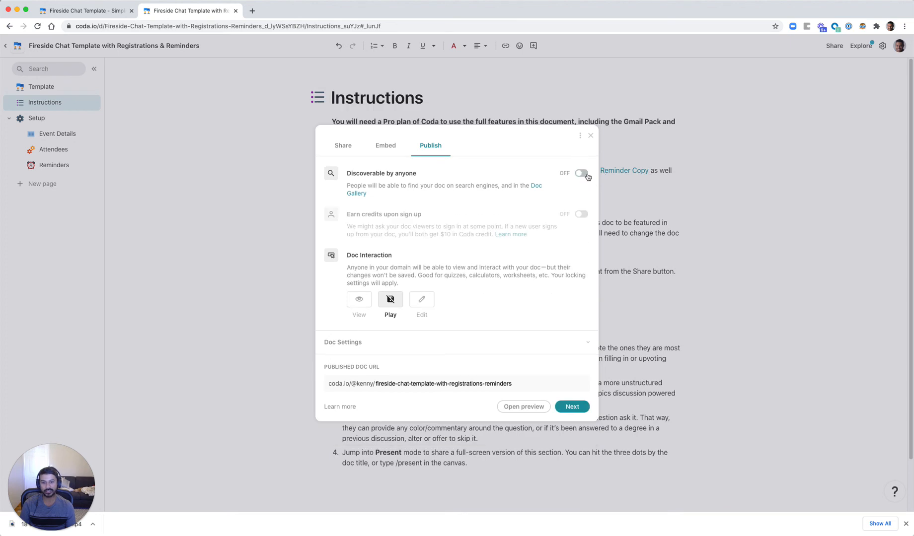
left_click(420, 300)
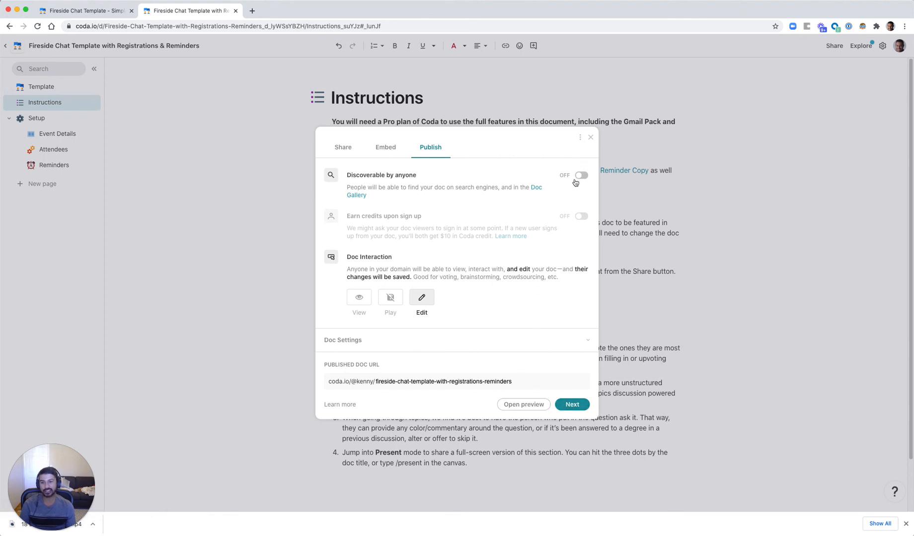
- Set the doc's link-sharing permission for anyone on the Internet with this link to Can edit
left_click(344, 147)
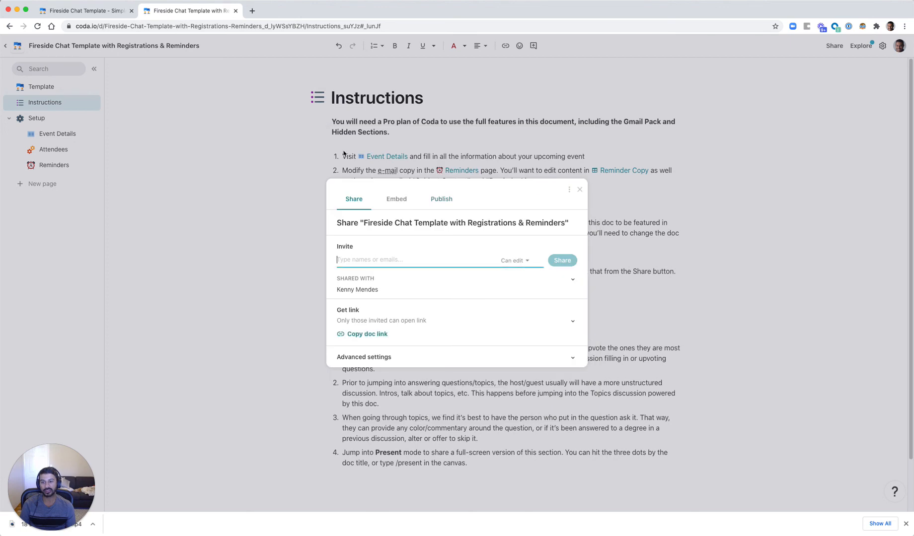
left_click(369, 336)
left_click(424, 321)
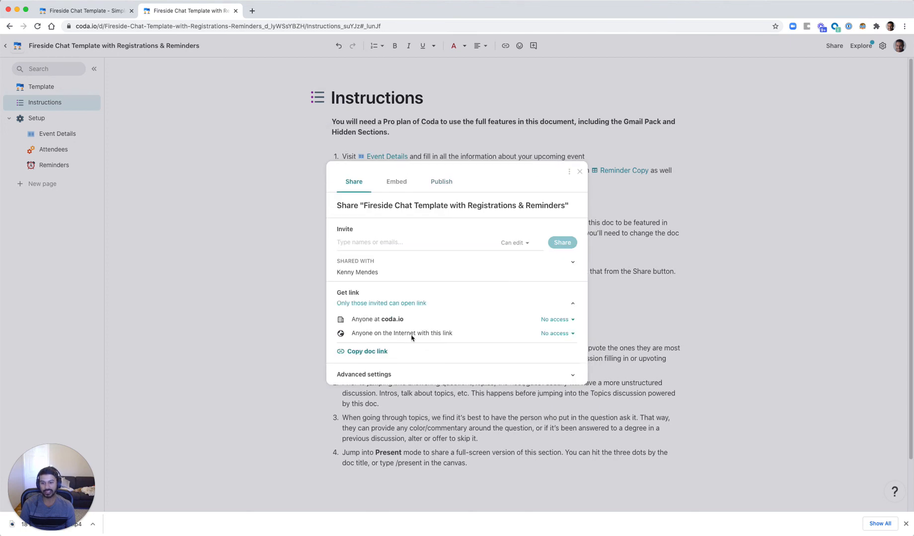
left_click(544, 333)
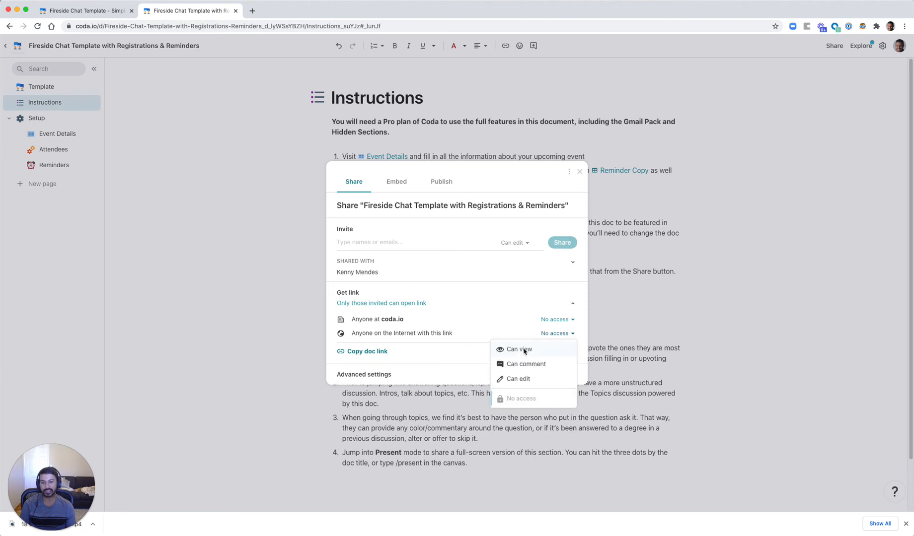
left_click(519, 379)
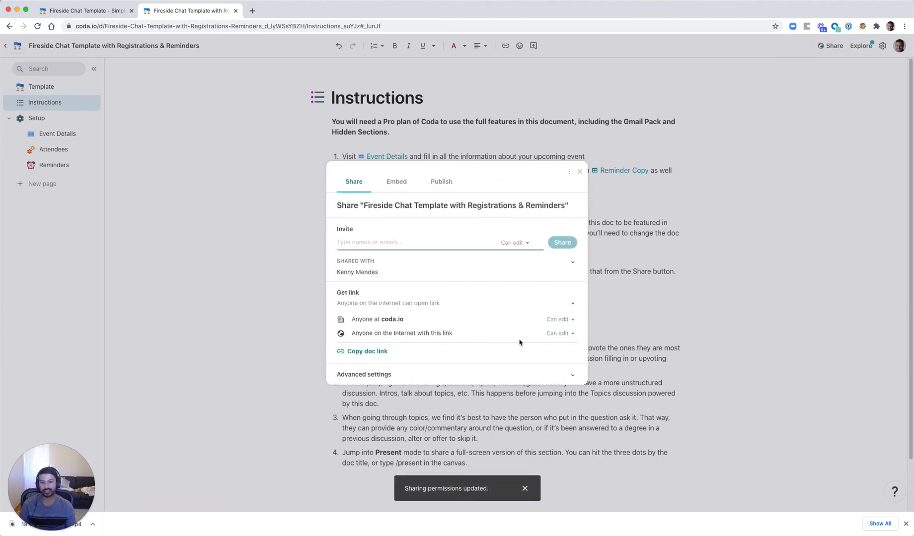
- Close the sharing settings and hide the Setup page with its subpages and the Instructions page from the doc's page list
left_click(647, 305)
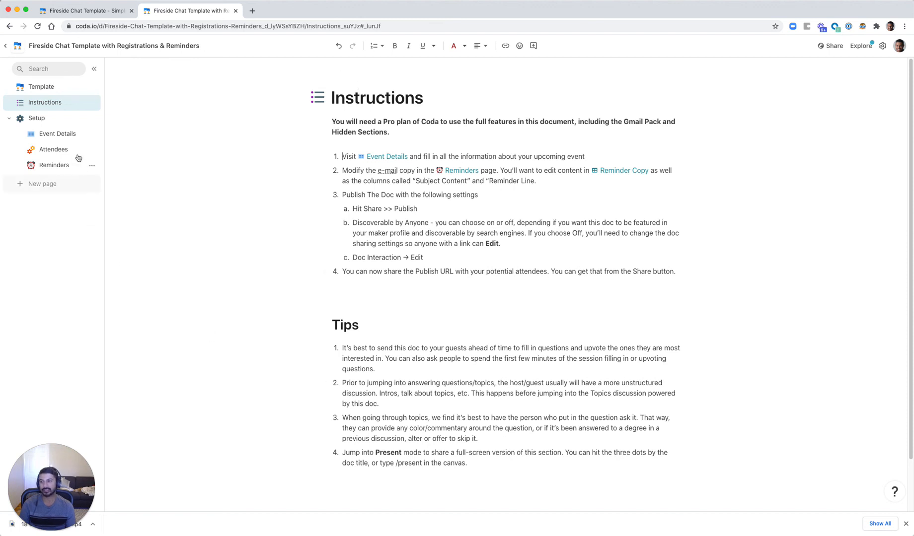
left_click(75, 118)
left_click(92, 119)
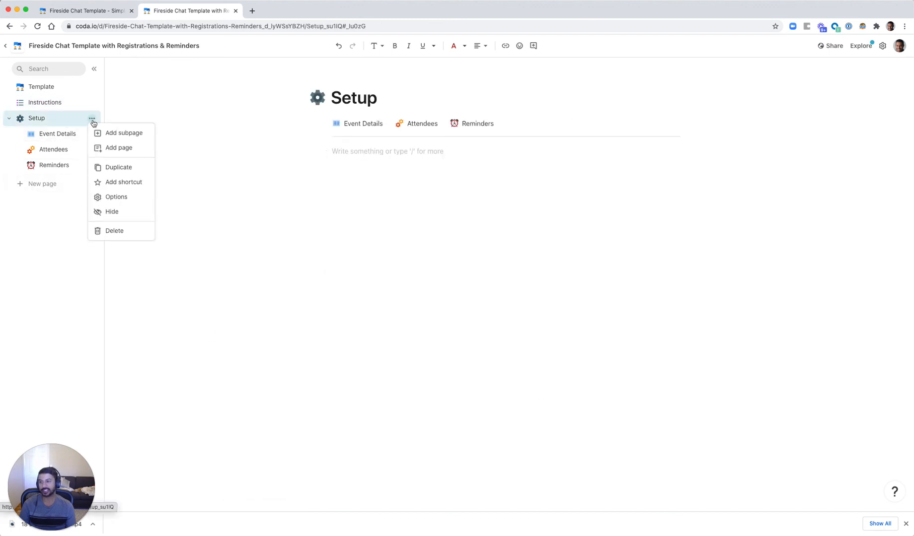
left_click(127, 212)
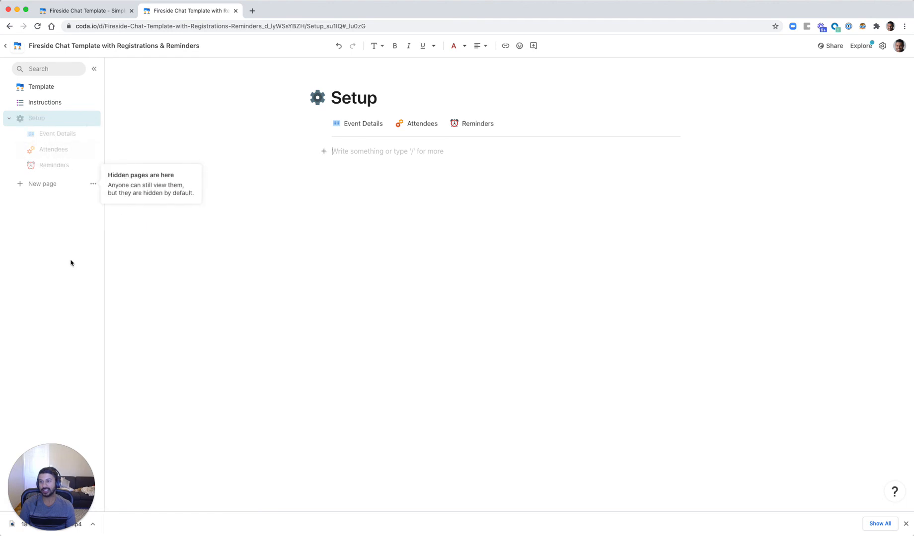
left_click(92, 103)
left_click(128, 197)
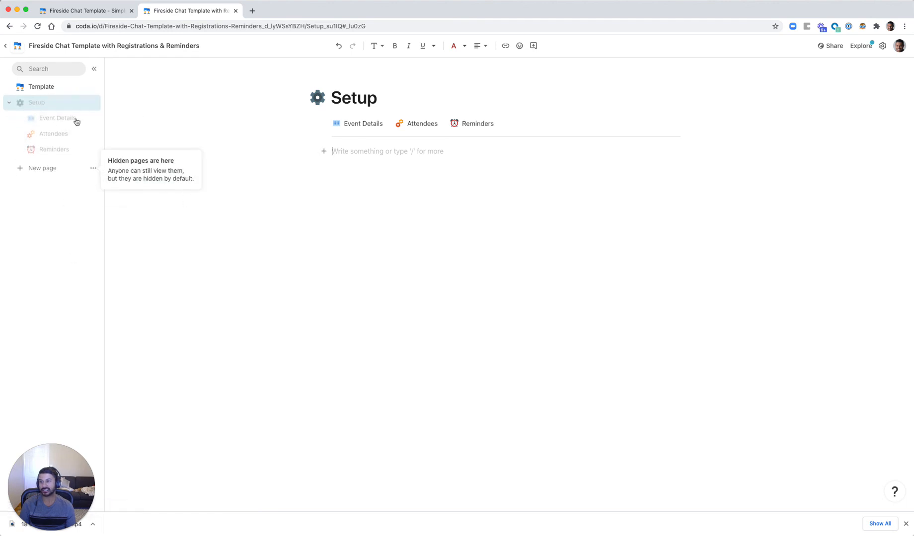
- Open the Template page and review its Featured Guest, Topics & Questions and Attendees sections
left_click(42, 86)
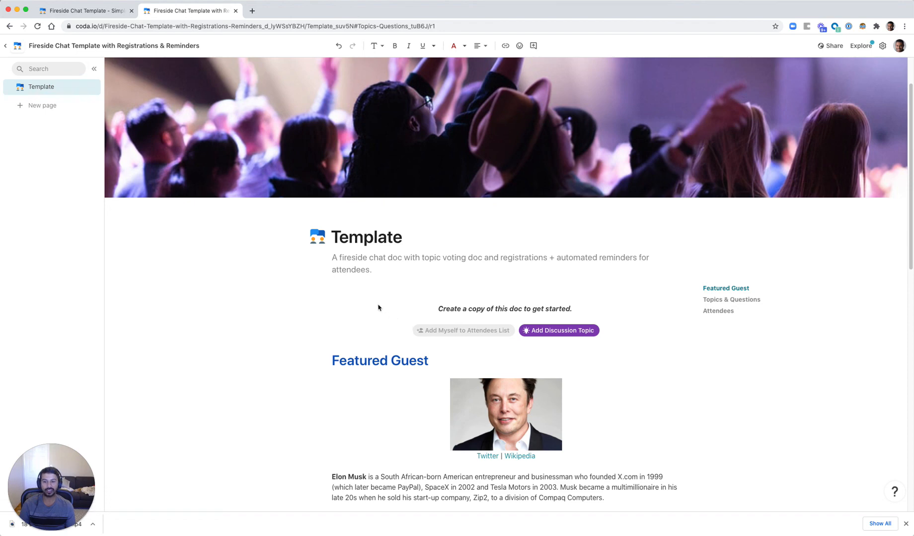
scroll(342, 298, "down", 5)
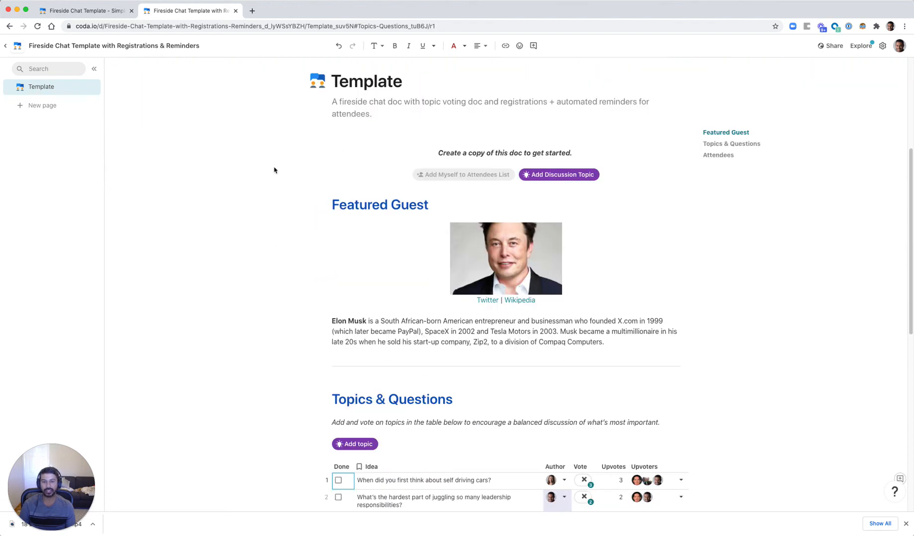
scroll(309, 249, "down", 4)
scroll(307, 271, "down", 3)
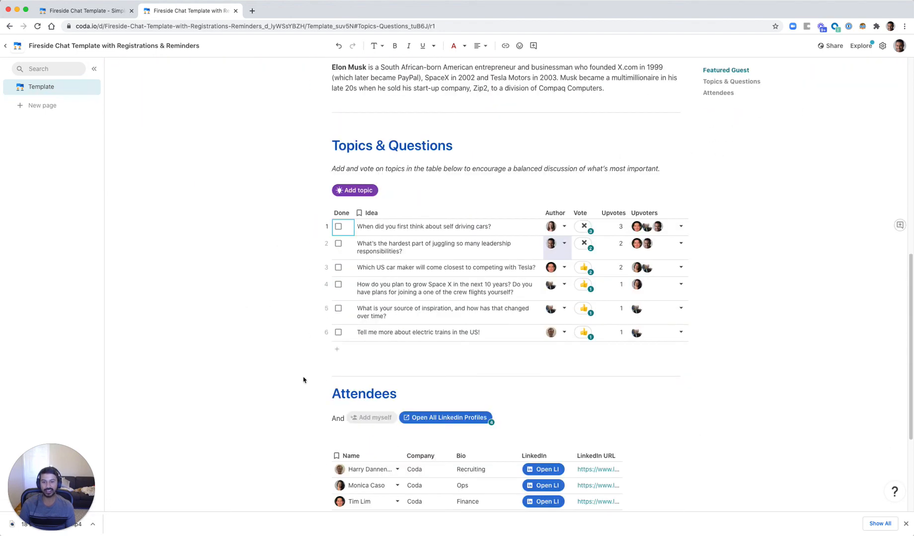
scroll(302, 367, "down", 2)
scroll(302, 364, "up", 2)
scroll(302, 364, "up", 8)
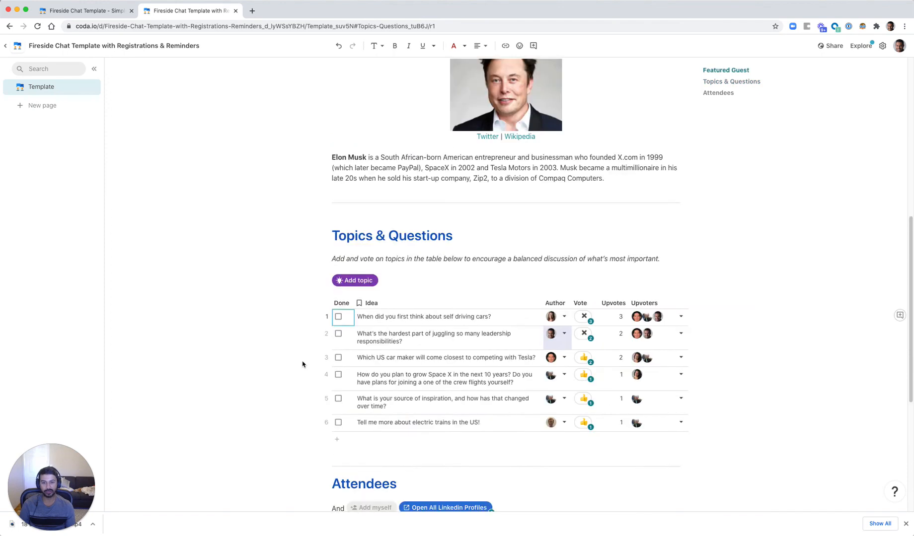